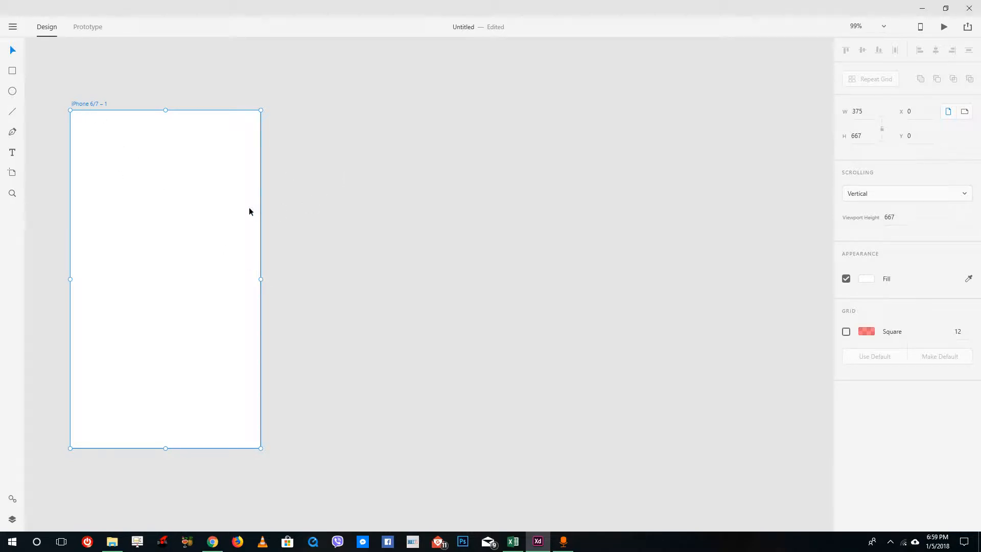
Show the square layout grid on the iPhone 6/7 artboard.
left_click(263, 184)
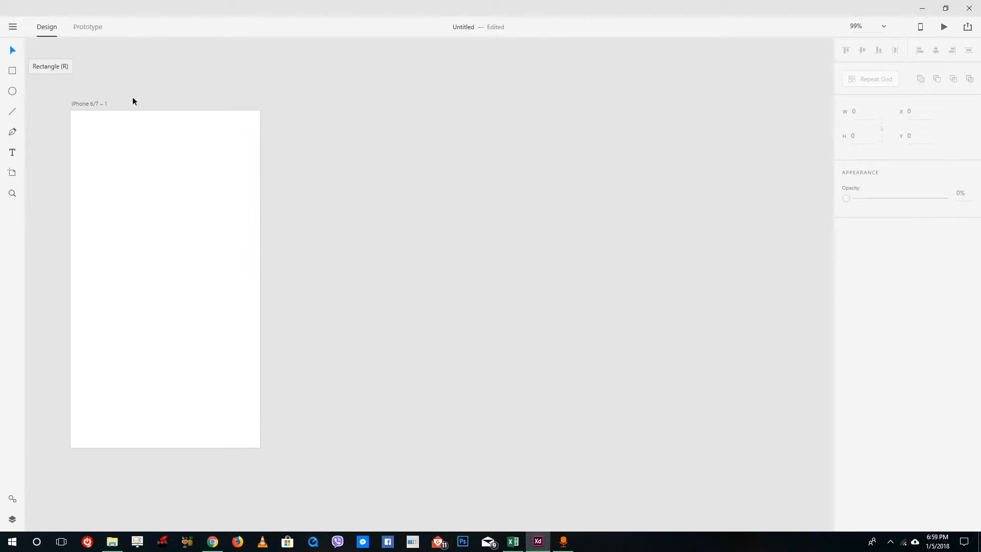
left_click(12, 173)
key("v")
left_click(185, 183)
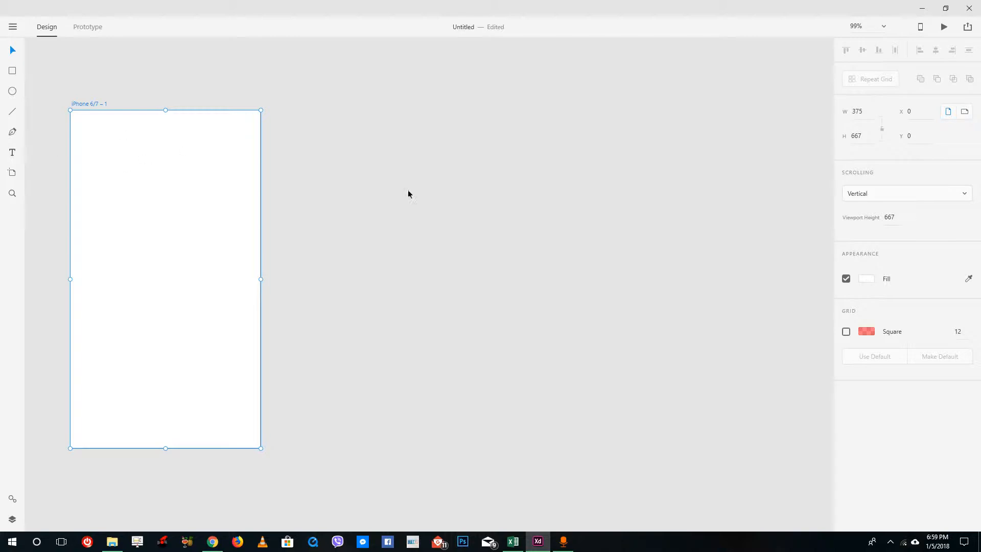
left_click(847, 333)
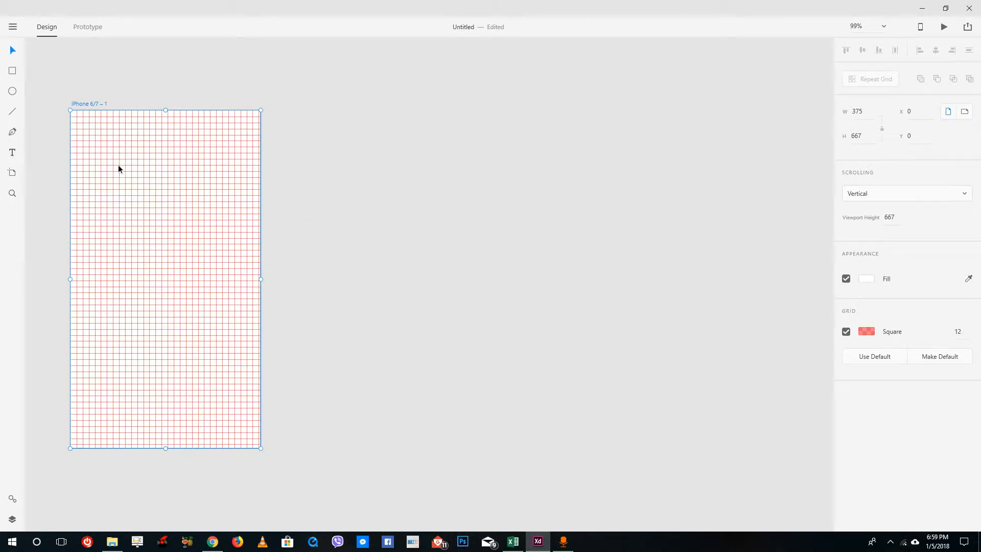
Draw a picture frame about 168 by 144 at X 12, Y 12, and add a 168 by 24 text box reading "Title" beneath it.
left_click(13, 71)
mouse_move(78, 118)
left_mouse_down()
mouse_move(138, 152)
mouse_move(162, 191)
left_mouse_up()
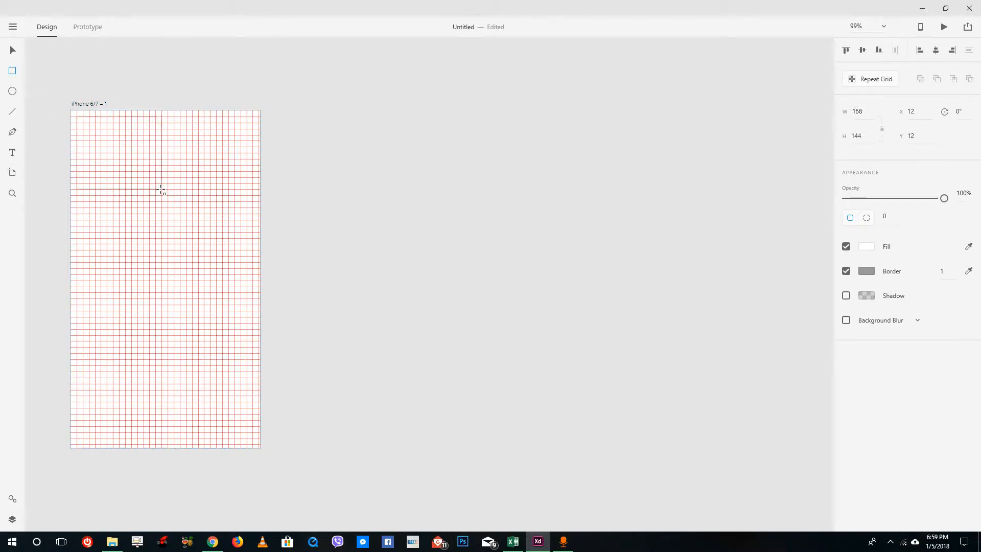
left_click_drag(161, 192, 161, 192)
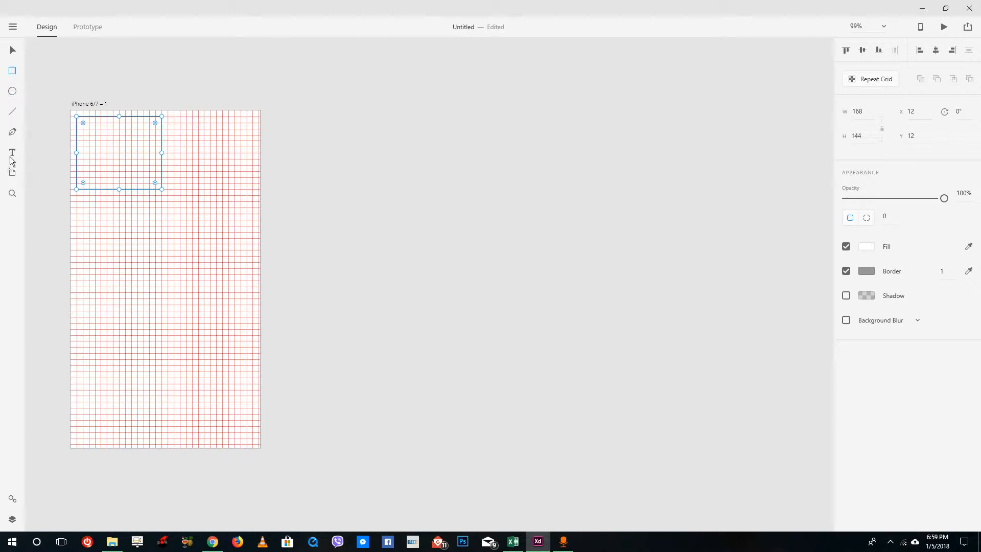
left_click_drag(76, 195, 159, 210)
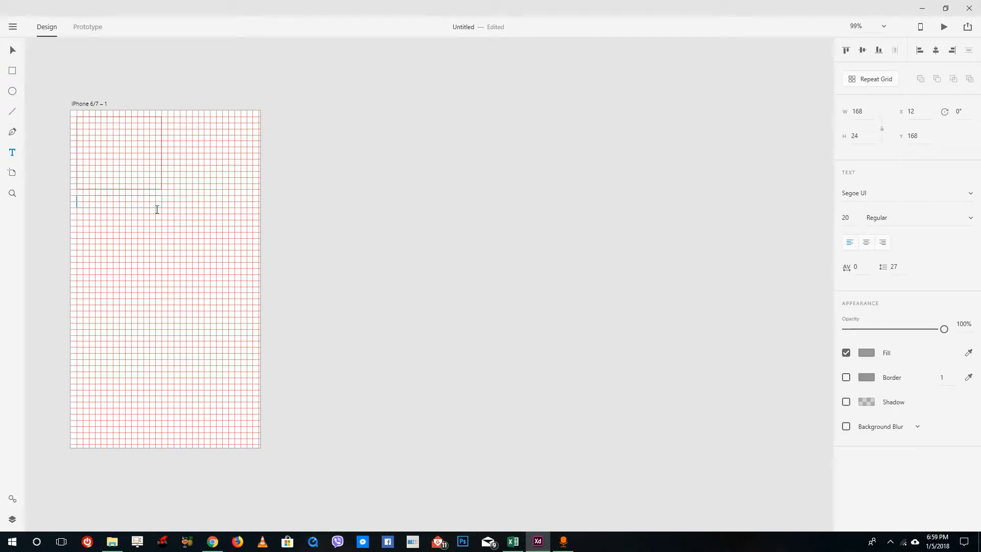
type("Title")
left_click(12, 72)
mouse_move(77, 214)
left_mouse_down()
mouse_move(165, 263)
mouse_move(162, 244)
left_mouse_up()
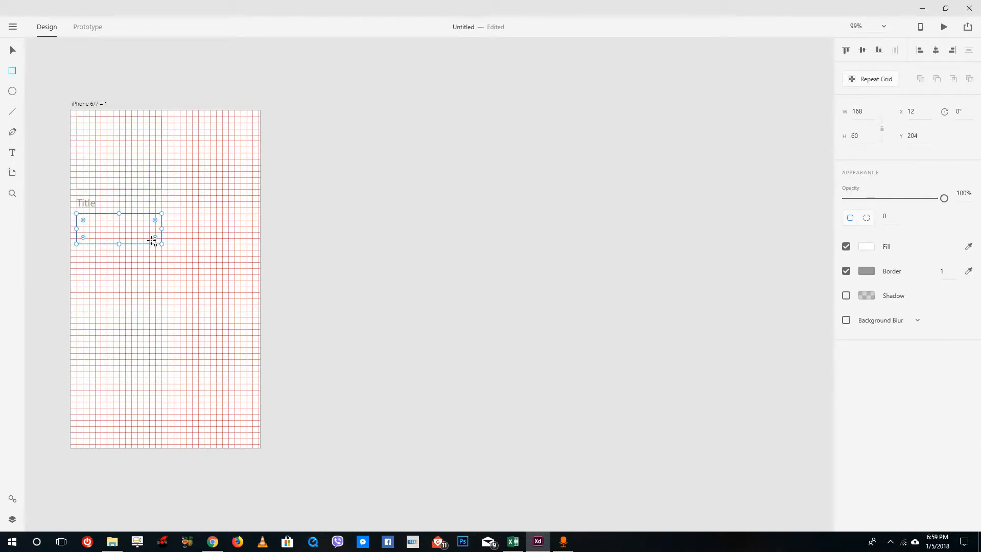
left_click(12, 152)
left_click(126, 229)
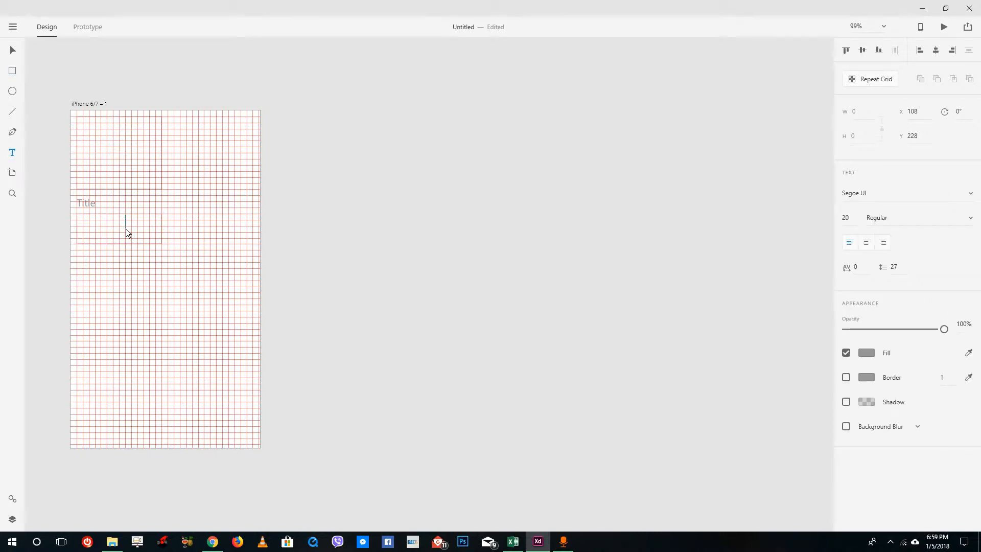
left_click(10, 53)
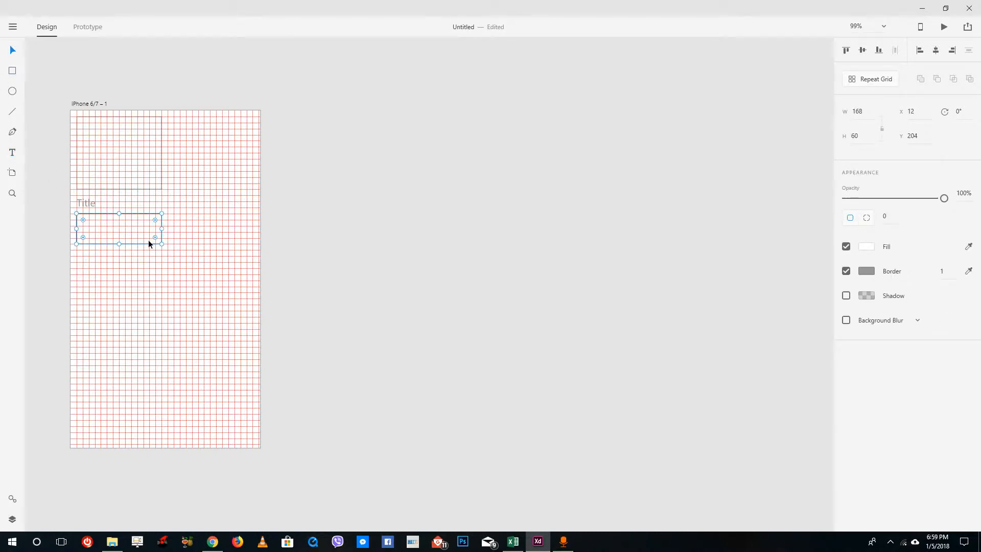
key("Delete")
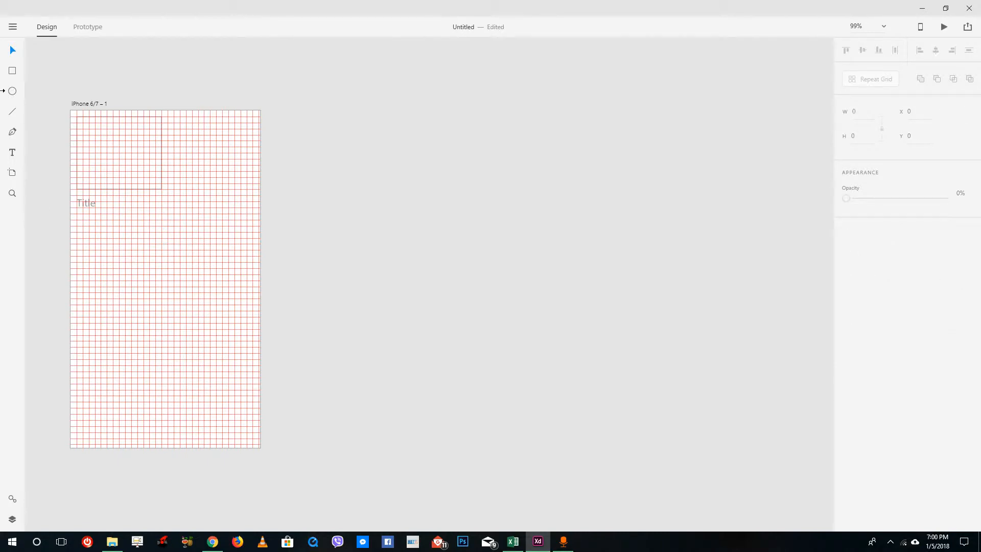
Add a text box about 168 by 72 below the title containing "This is a paragraph.".
left_click(14, 151)
left_click_drag(78, 213, 164, 252)
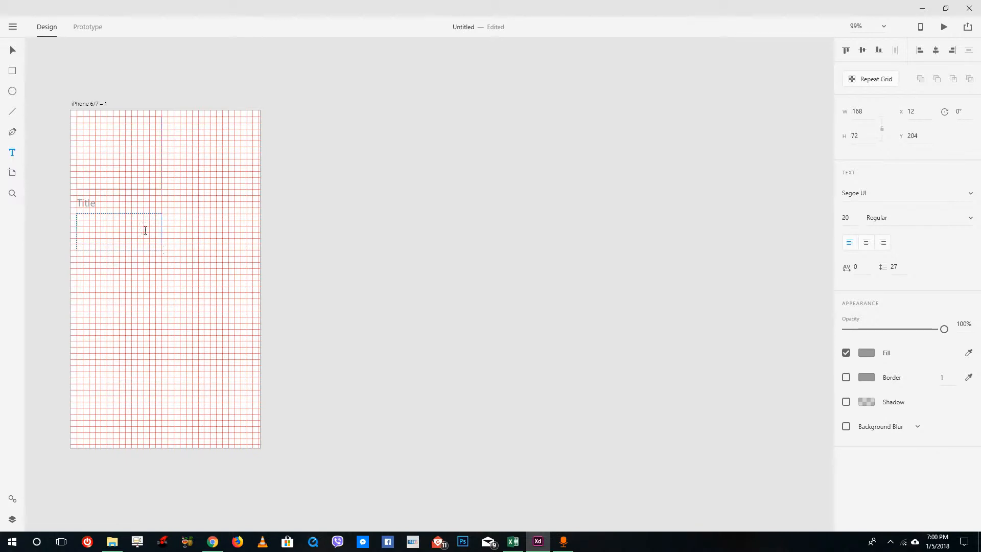
type("This is a ")
type("paragraph.")
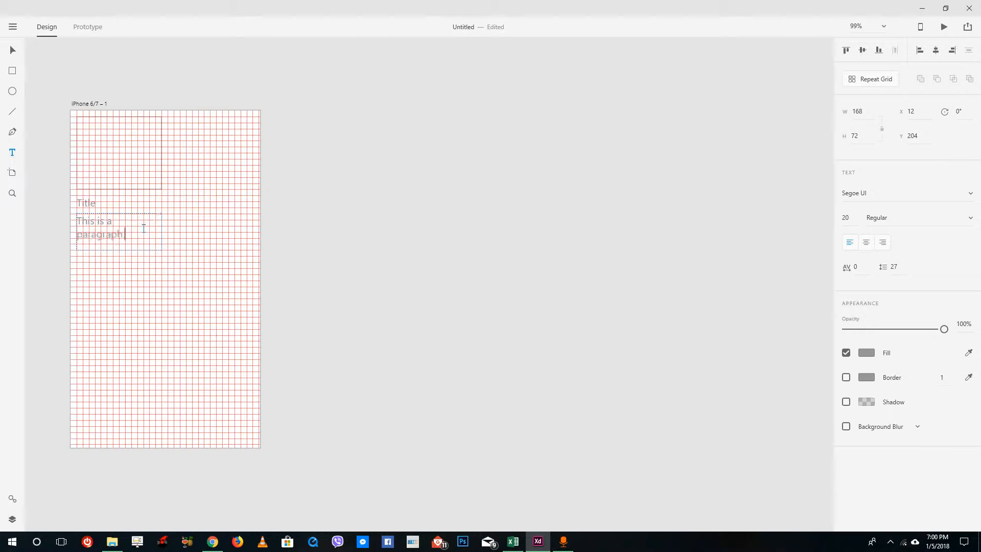
Copy the paragraph sentence and set its font size to 12.
key("ctrl+a")
key("ctrl+c")
left_click_drag(855, 219, 791, 219)
type("12")
key("Return")
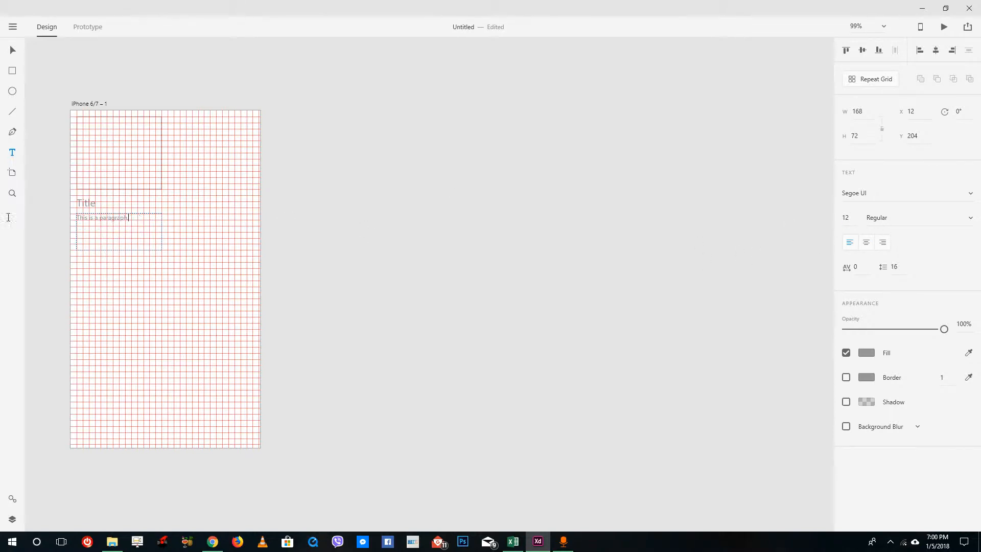
Fill the paragraph text box with repeated copies of its sentence.
left_click(144, 223)
key("ctrl+v")
key("ctrl+v")
key("ctrl+v")
left_click(12, 50)
left_click(306, 202)
left_click_drag(334, 303, 45, 103)
left_click(298, 216)
left_click_drag(371, 270, 39, 114)
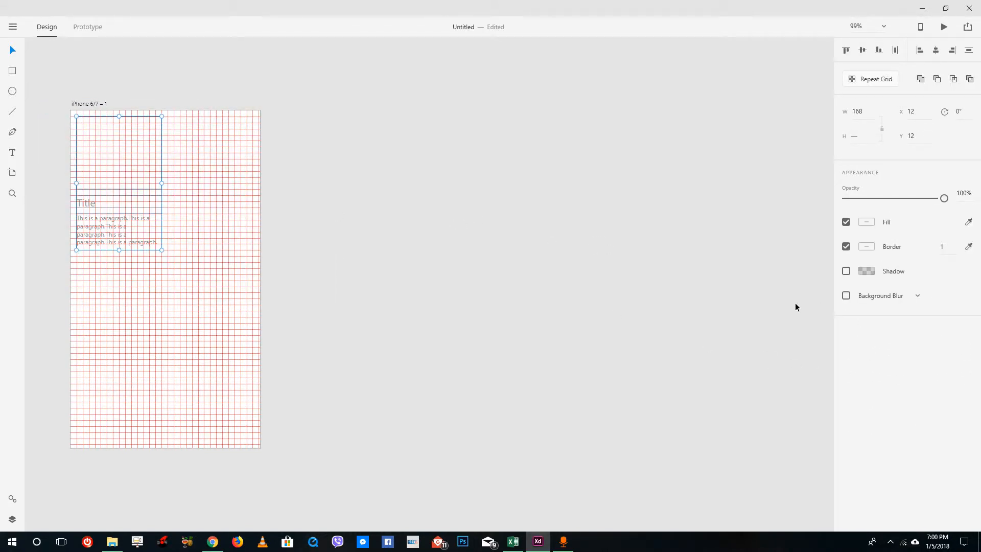
left_click(594, 289)
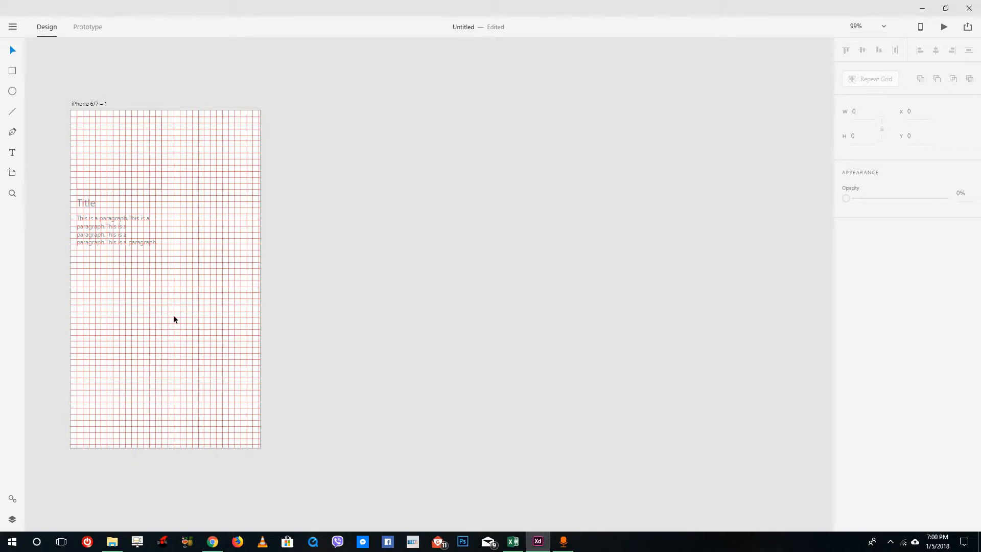
Hide the square grid on the artboard.
left_click(14, 168)
key("v")
left_click(247, 229)
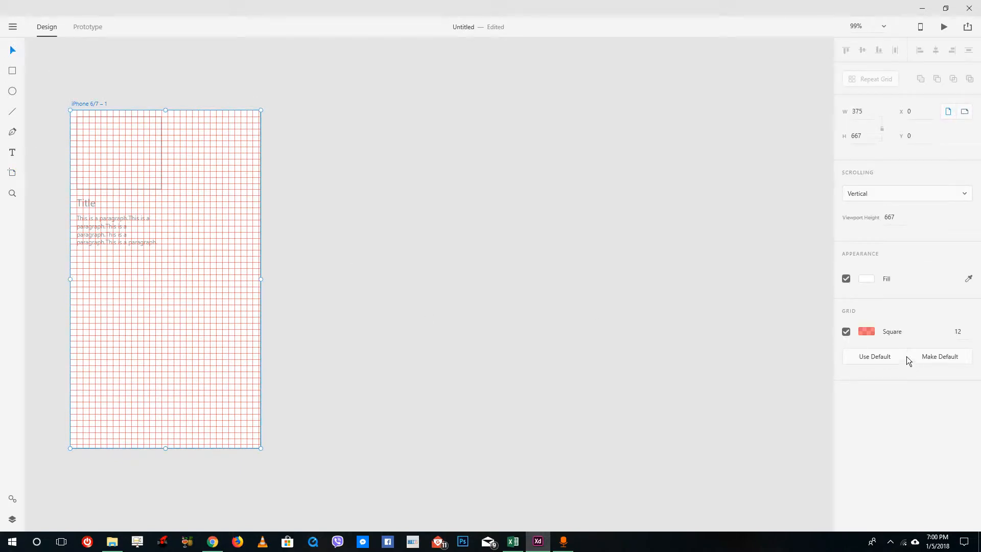
left_click(846, 331)
Round the corners of the picture frame rectangle above the title.
left_click(127, 164)
left_click_drag(155, 123, 146, 132)
left_click_drag(217, 271, 60, 94)
left_click(235, 240)
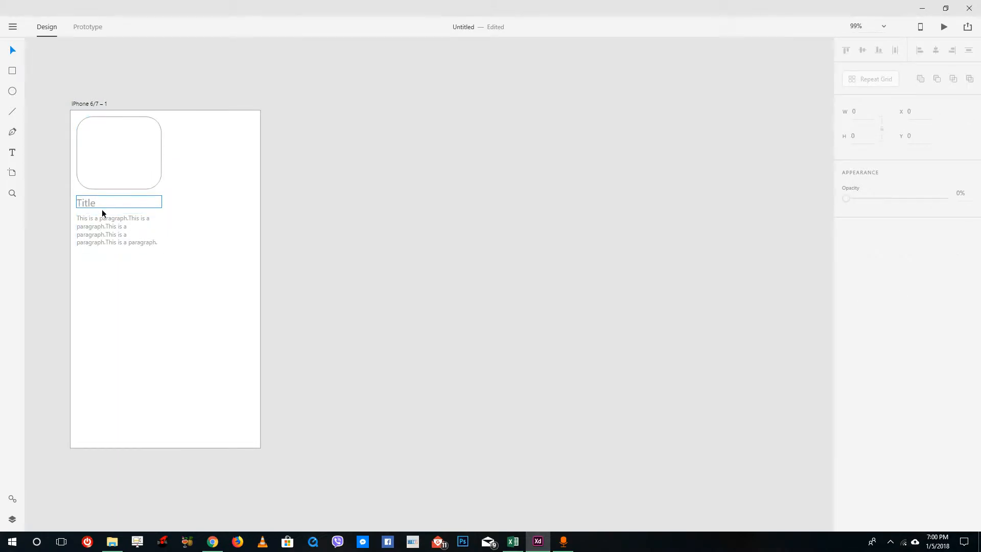
Try to add a border to the paragraph text.
left_click(103, 230)
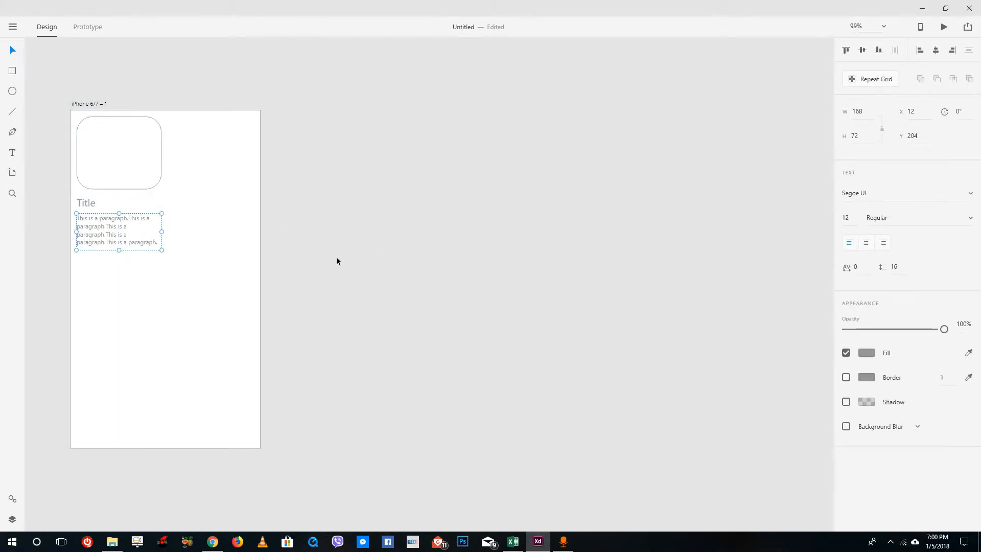
left_click(178, 244)
left_click(136, 236)
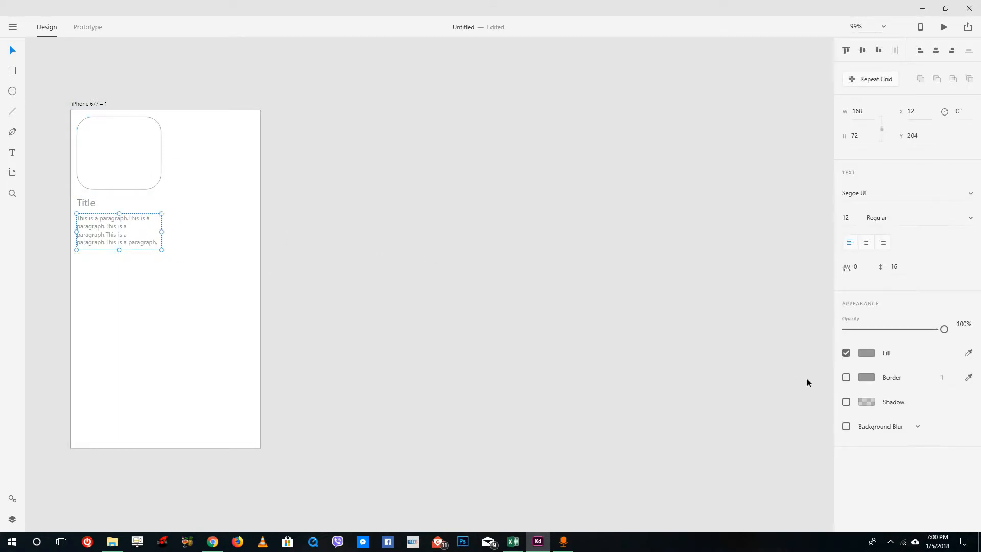
left_click(846, 378)
key("ctrl+z")
Turn the artboard's square grid back on.
left_click(15, 71)
left_click(247, 327)
left_click(146, 262)
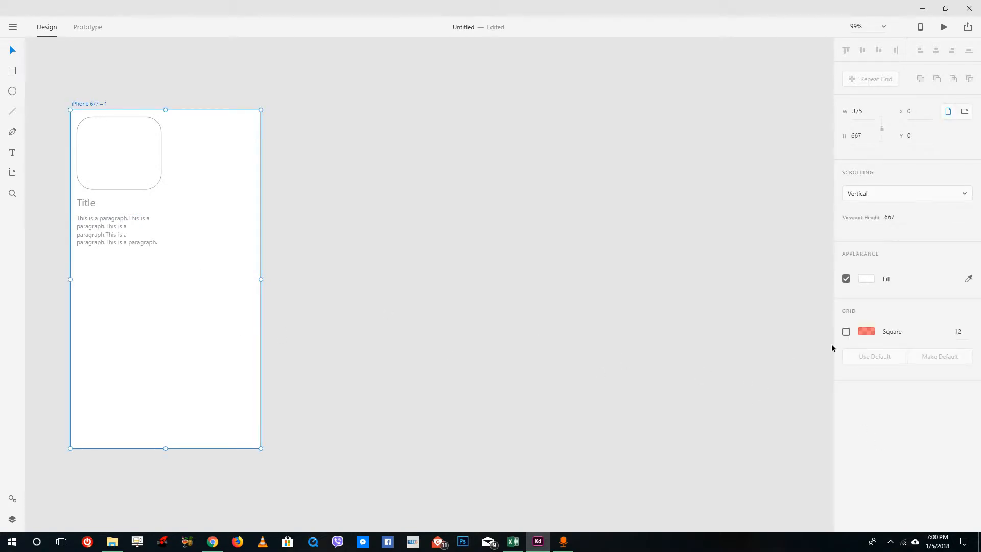
left_click(846, 332)
Draw a card rectangle about 192 by 276 from the artboard's upper-left corner and round its corners to about 23.
left_click(12, 71)
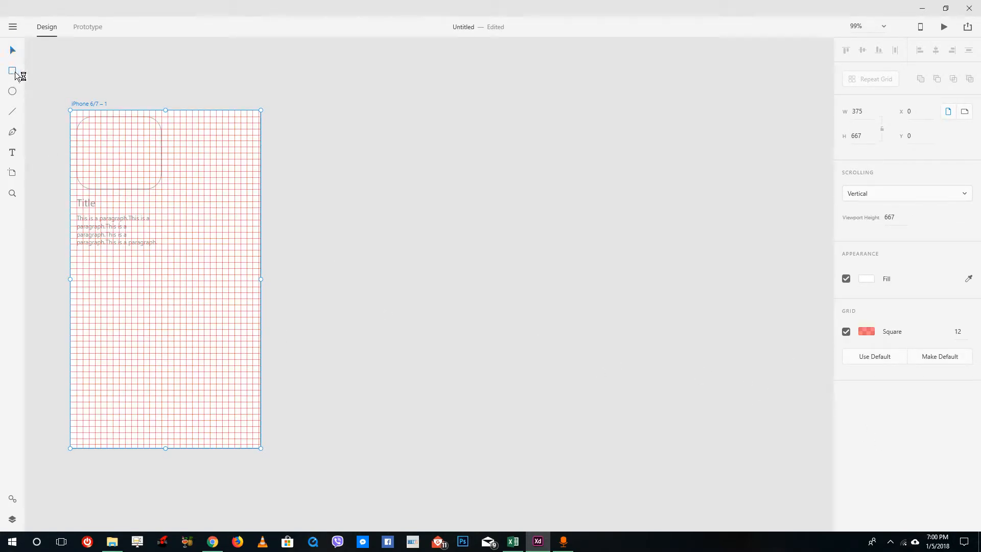
mouse_move(71, 110)
left_mouse_down()
mouse_move(175, 258)
mouse_move(107, 123)
mouse_move(118, 141)
left_mouse_up()
key("ctrl+z")
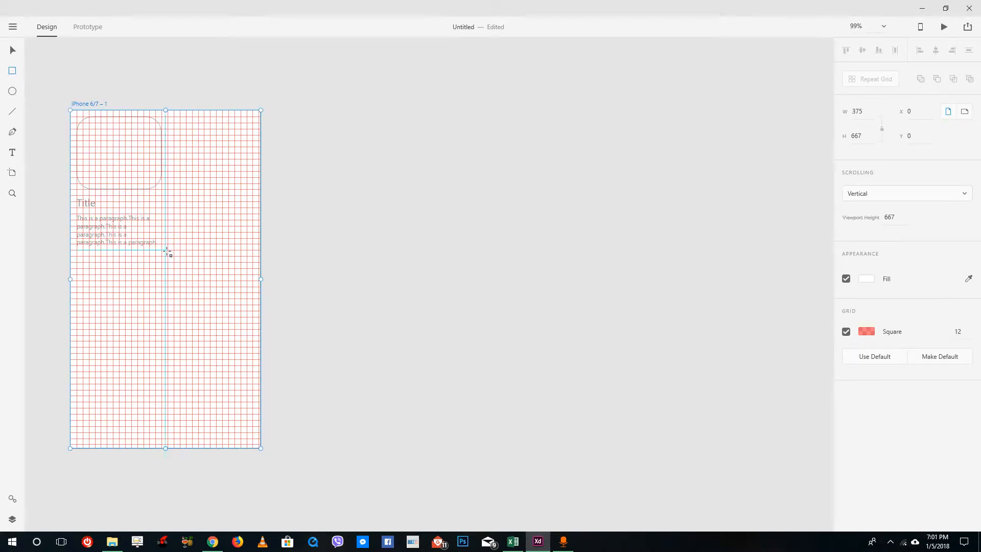
left_click_drag(170, 252, 71, 110)
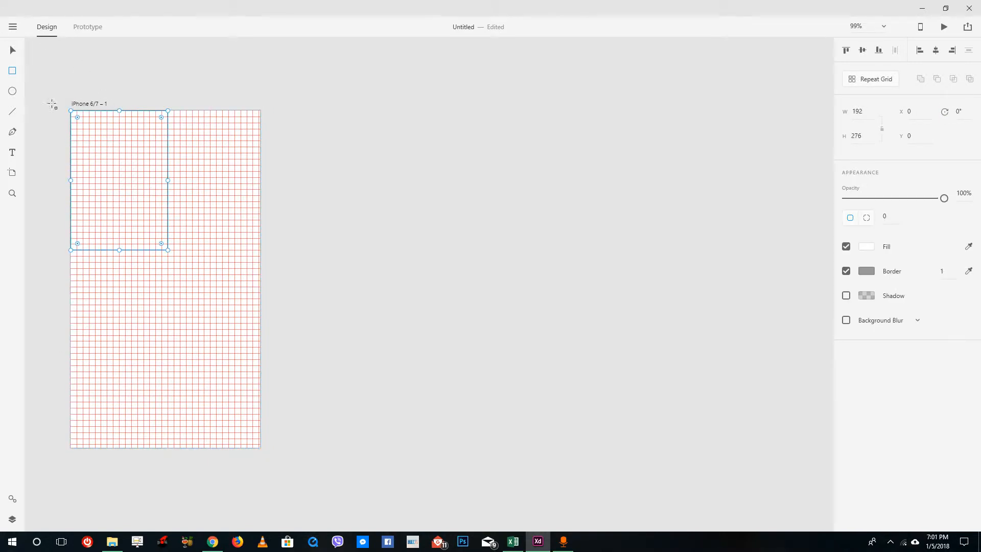
left_click(13, 53)
left_click_drag(161, 117, 157, 121)
Send the card rectangle to the back, behind the picture frame, title and paragraph.
left_click_drag(66, 84, 231, 313)
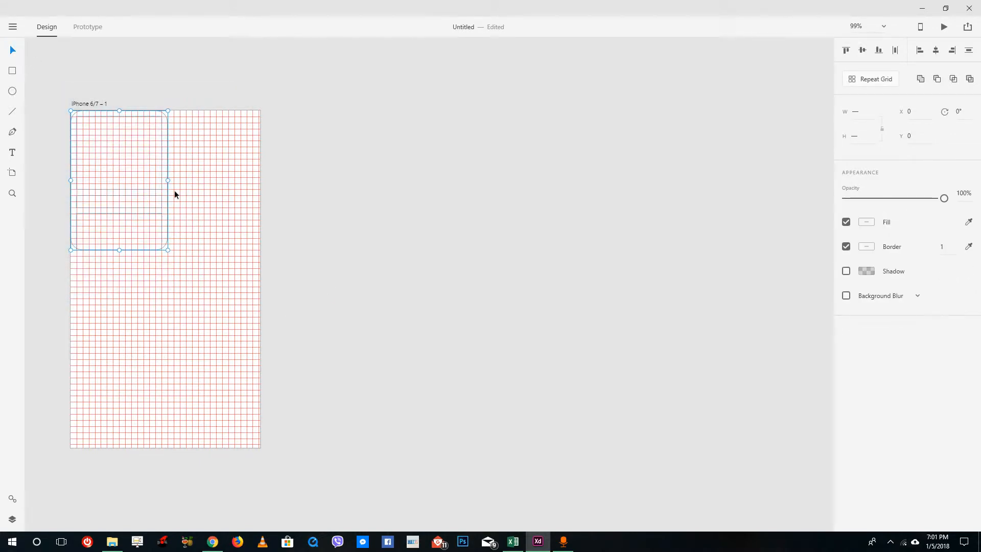
left_click(351, 252)
left_click(155, 188)
right_click(158, 184)
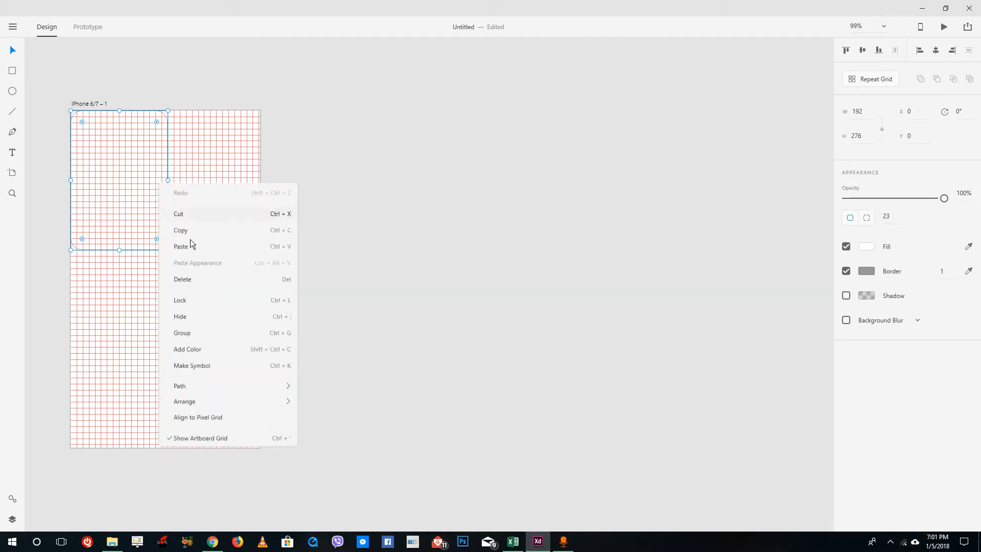
mouse_move(229, 414)
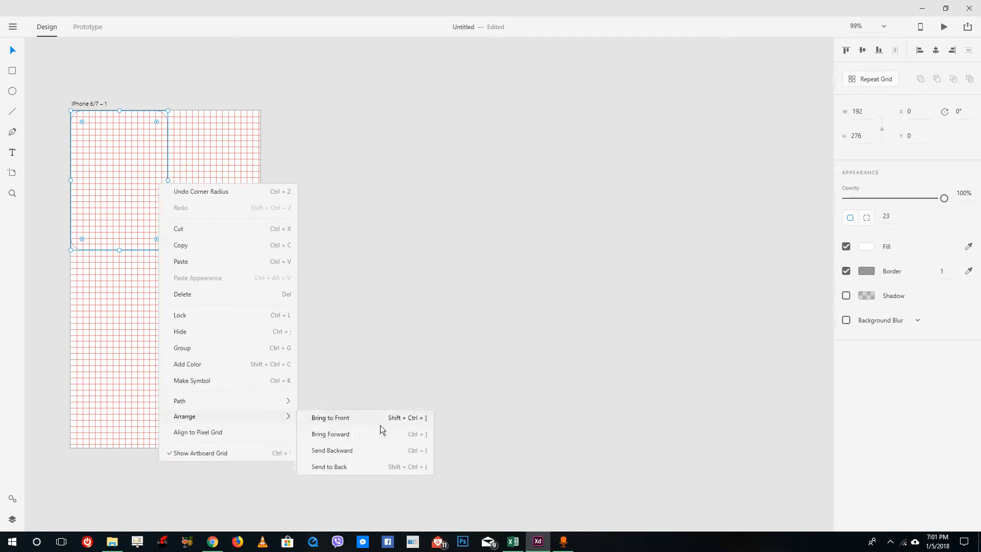
left_click(341, 467)
left_click(475, 313)
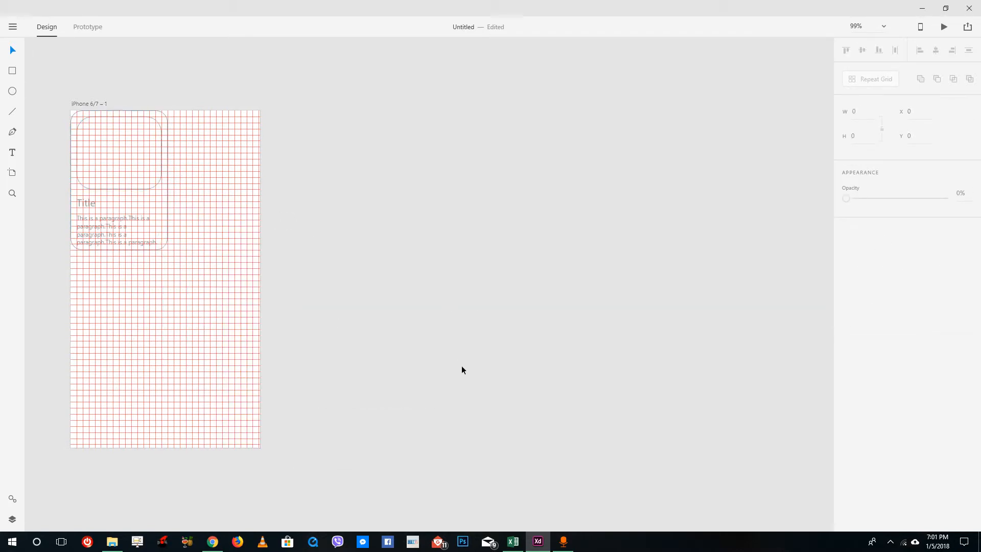
left_click_drag(461, 366, 358, 193)
Turn off the artboard's grid and extend the card rectangle downward to a height of about 284.
left_click(228, 234)
left_click(846, 332)
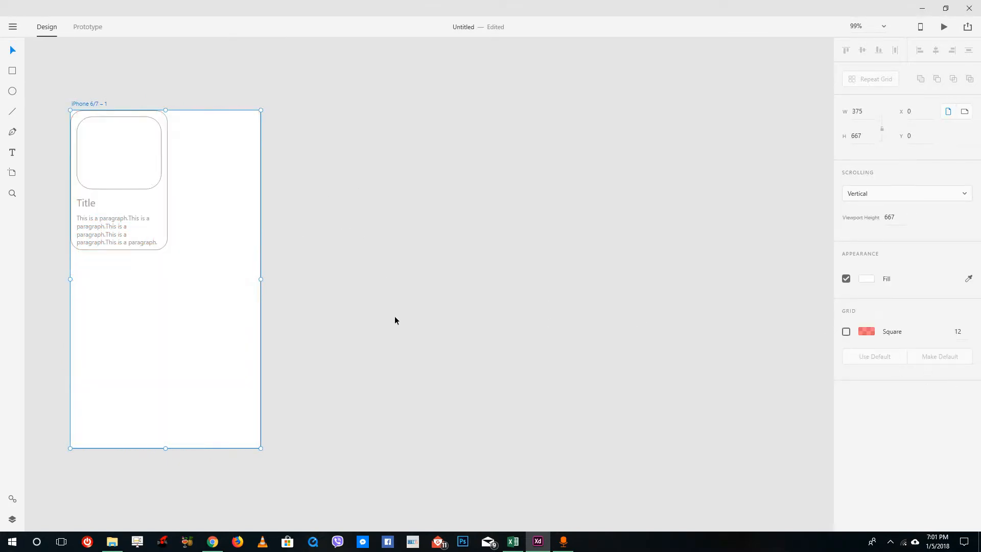
left_click(167, 232)
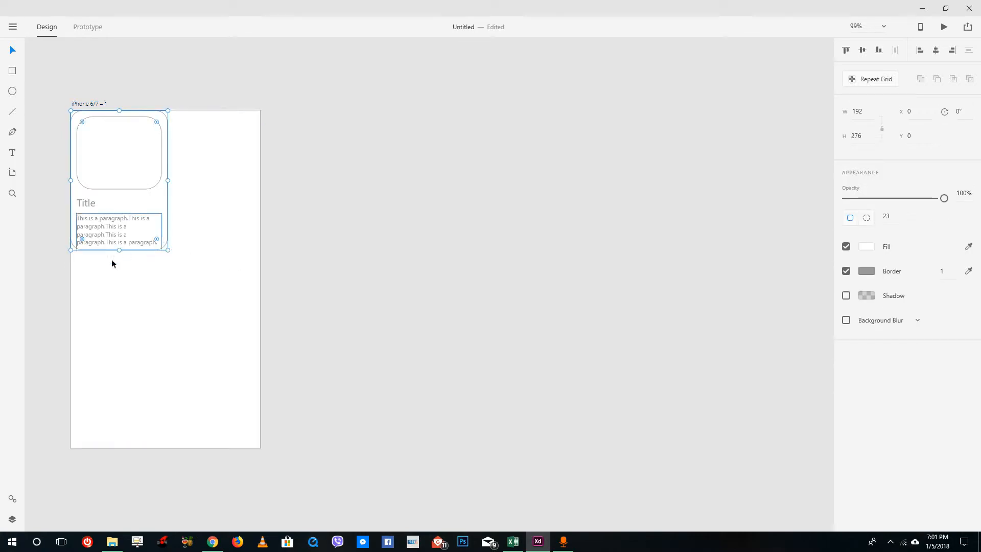
left_click(118, 255)
Replace the card's title text with "First Picture".
double_click(86, 202)
double_click(86, 203)
left_click_drag(99, 202, 27, 202)
type("First Picture")
key("BackSpace")
key("BackSpace")
key("BackSpace")
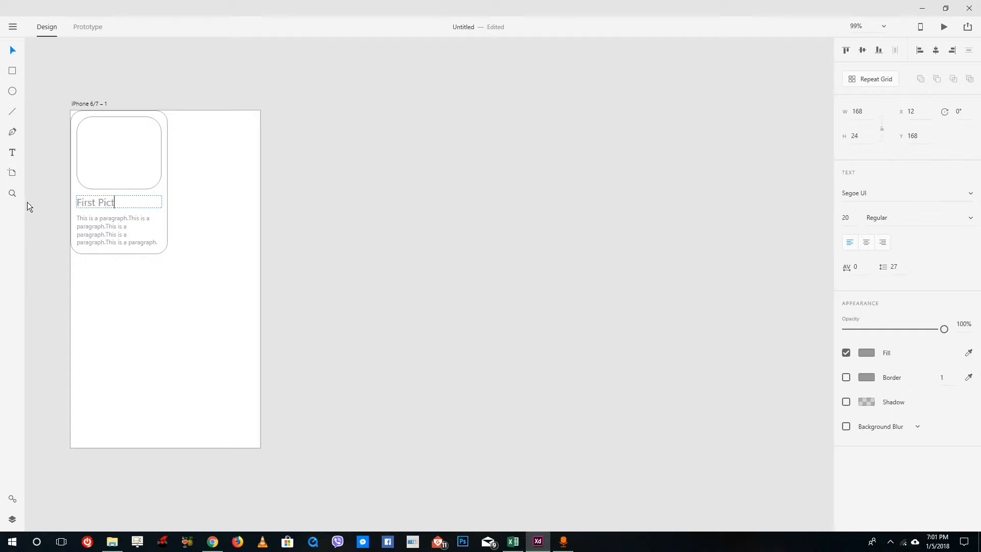
type("ure")
key("Escape")
Replace the paragraph text with "Picture description that descrbes the picture".
left_click(114, 238)
double_click(140, 240)
left_click(156, 241)
key("ctrl+a")
type("Pict")
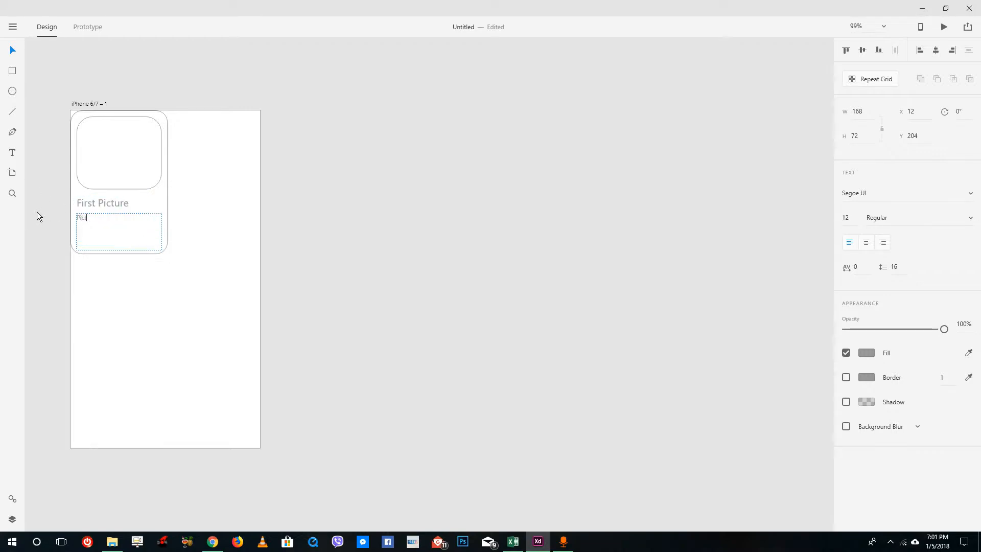
type("ure description that describes the picture")
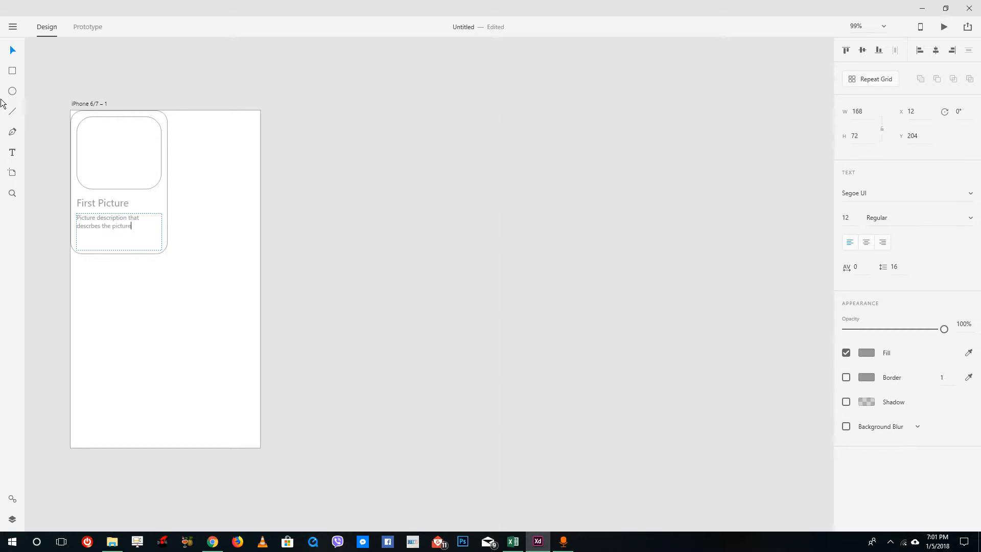
Group the card rectangle, picture frame, title and description, and scale the group down to about 171 by 252.
left_click(13, 50)
left_click_drag(227, 295, 33, 77)
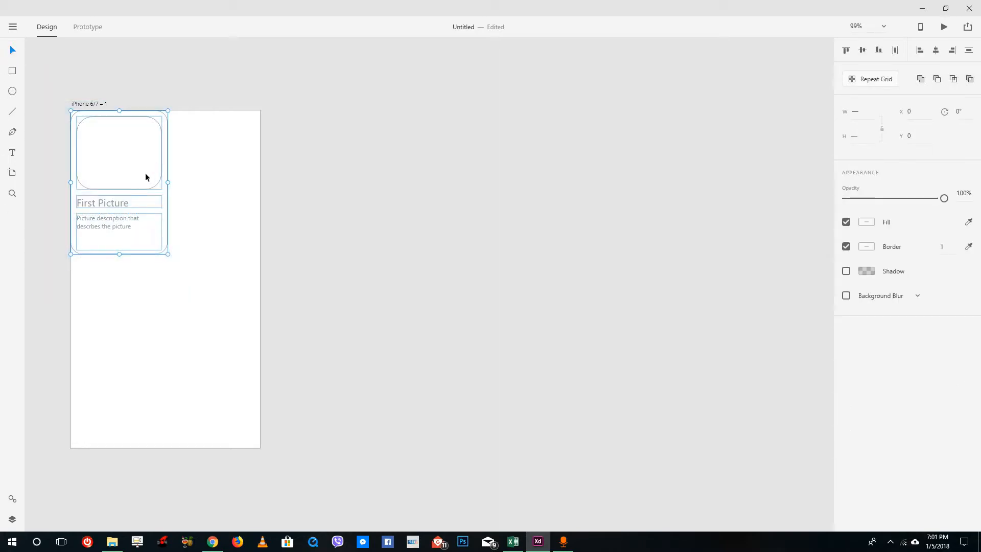
right_click(143, 189)
left_click(183, 353)
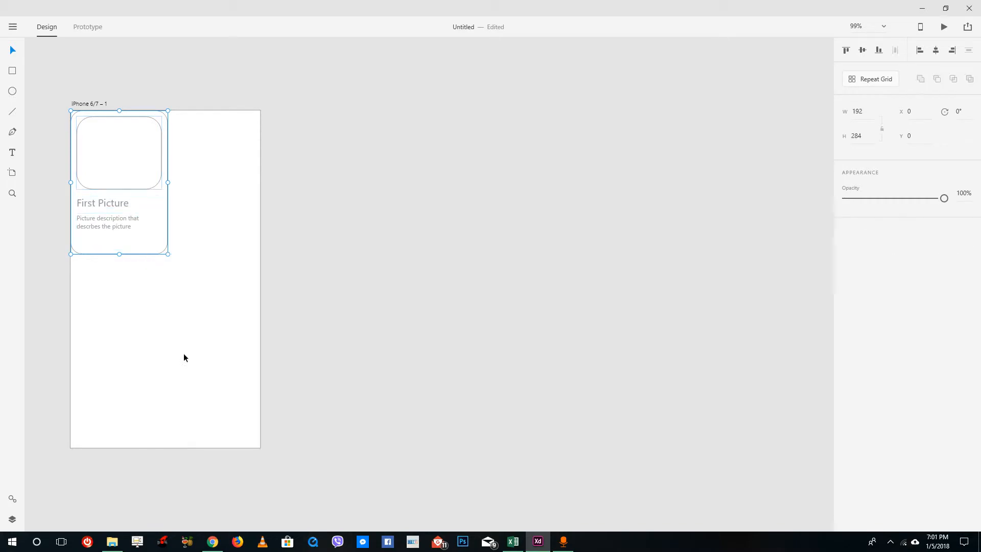
left_click_drag(168, 255, 157, 245)
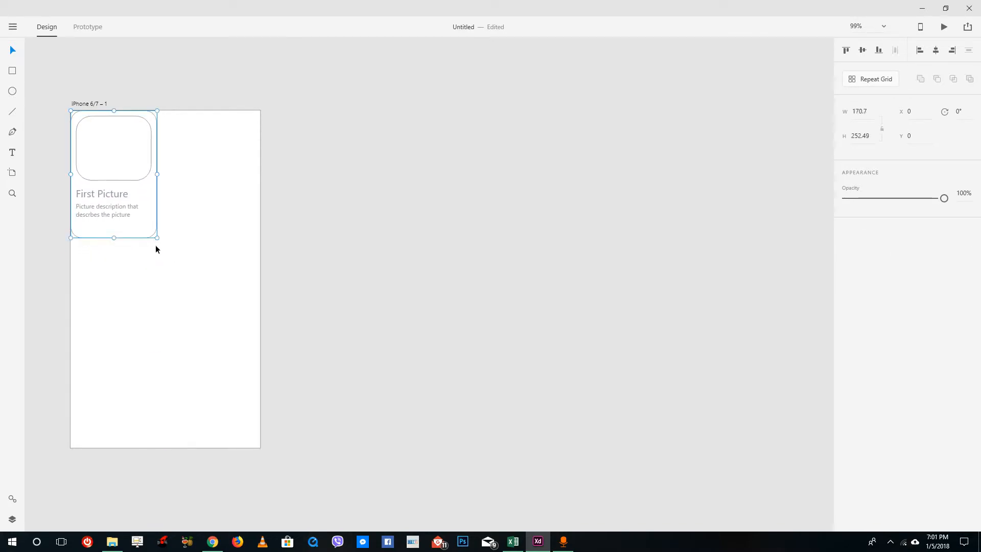
Move the card group to X 11, Y 12 and turn it into a repeat grid.
left_click_drag(138, 212, 143, 218)
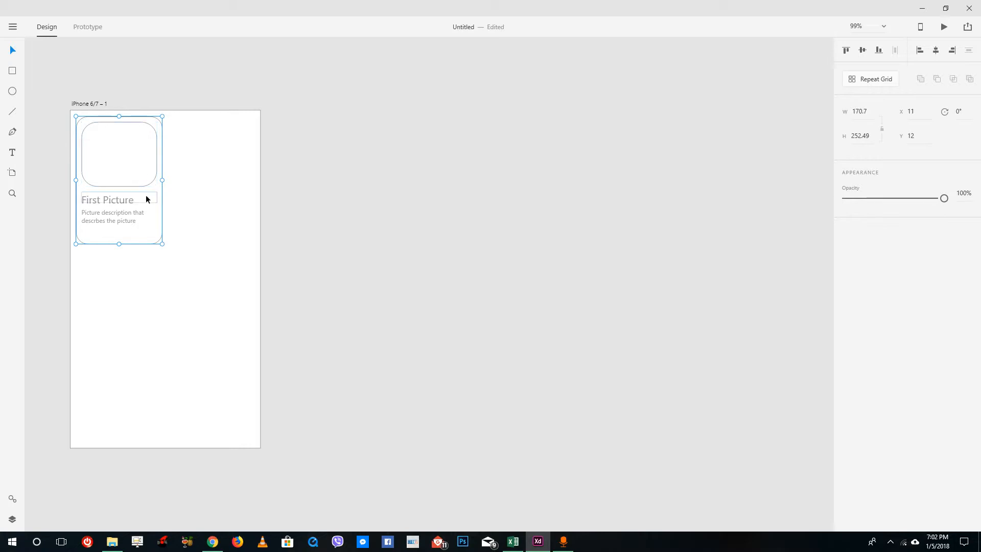
left_click(309, 260)
left_click_drag(337, 302, 47, 65)
left_click(870, 79)
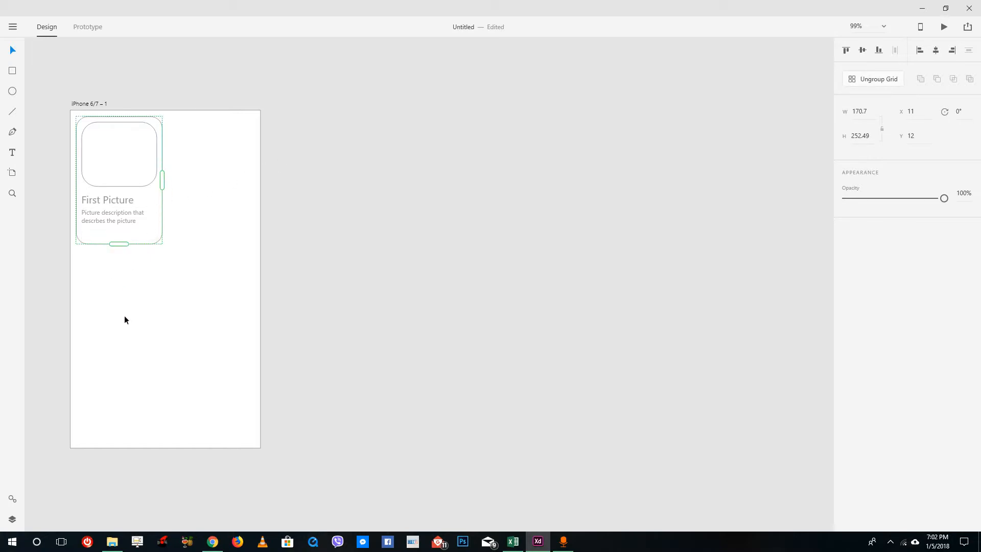
Extend the repeat grid to two columns and two rows, narrowing the column gap and slightly widening the row gap.
left_click_drag(163, 181, 269, 181)
left_click_drag(174, 244, 177, 388)
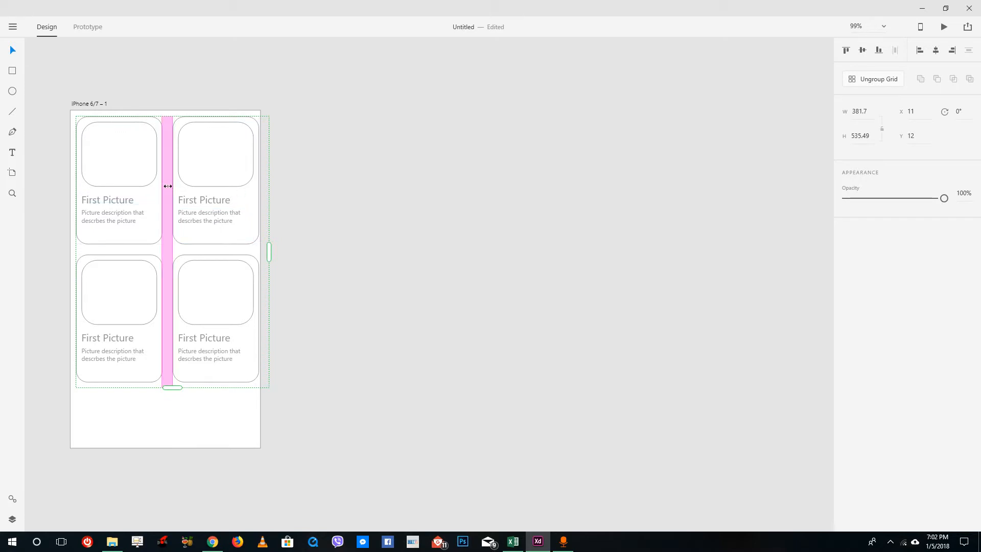
left_click_drag(168, 186, 162, 186)
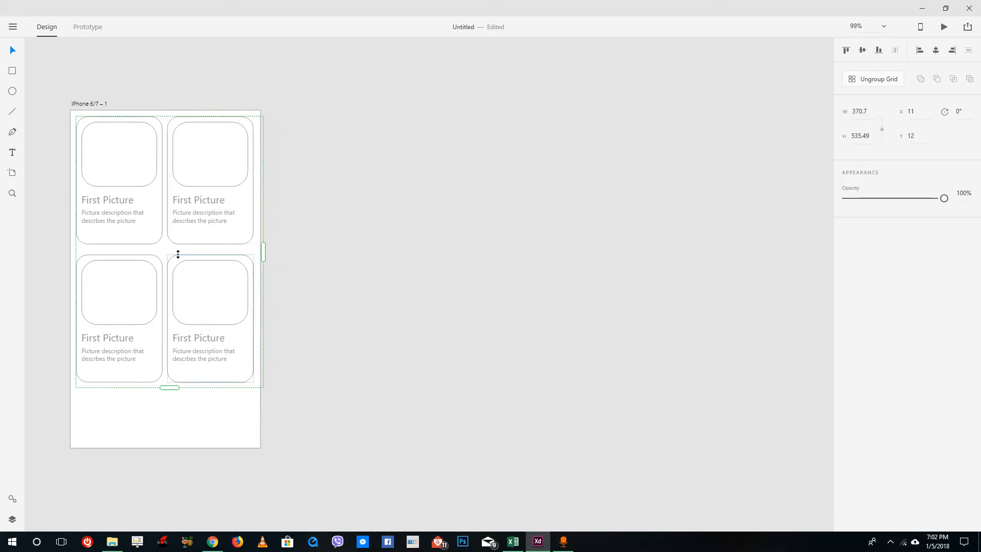
mouse_move(180, 250)
left_mouse_down()
mouse_move(182, 307)
mouse_move(190, 147)
mouse_move(187, 250)
left_mouse_up()
Move the whole repeat grid down on the artboard, positioning it at X 11, Y 31.
mouse_move(180, 192)
left_mouse_down()
mouse_move(175, 207)
mouse_move(175, 199)
left_mouse_up()
key("Right")
key("Right")
key("Right")
key("Right")
key("Right")
key("Right")
key("Right")
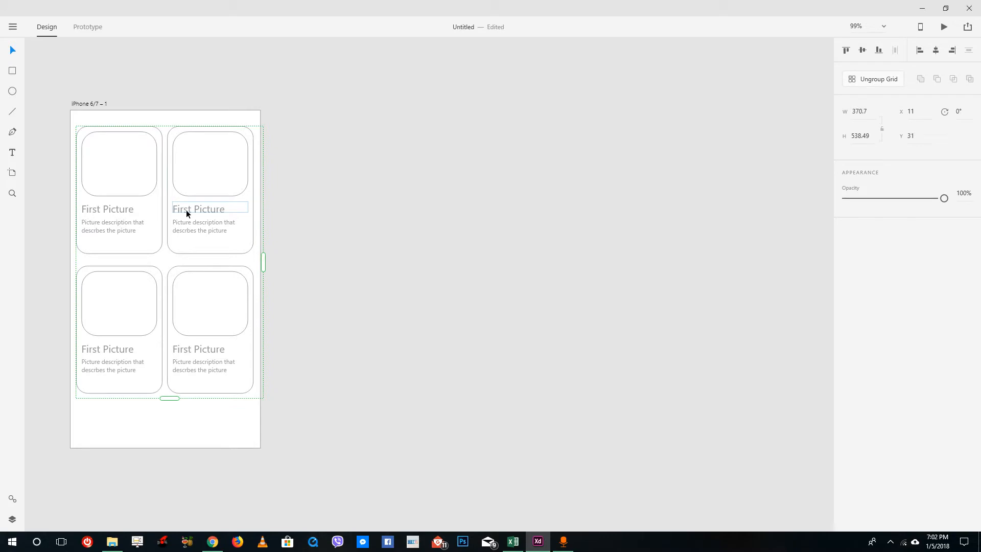
Change the title of the first row's second card to "Second Picture".
double_click(187, 210)
double_click(186, 209)
left_click_drag(194, 209, 156, 209)
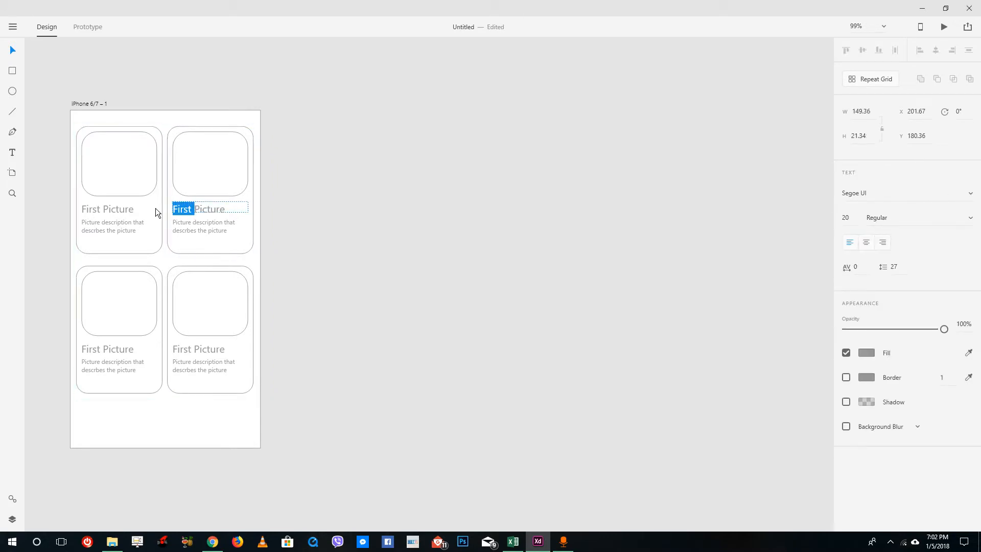
type("Second")
Change the title of the second row's first card to "Third Picture".
double_click(99, 353)
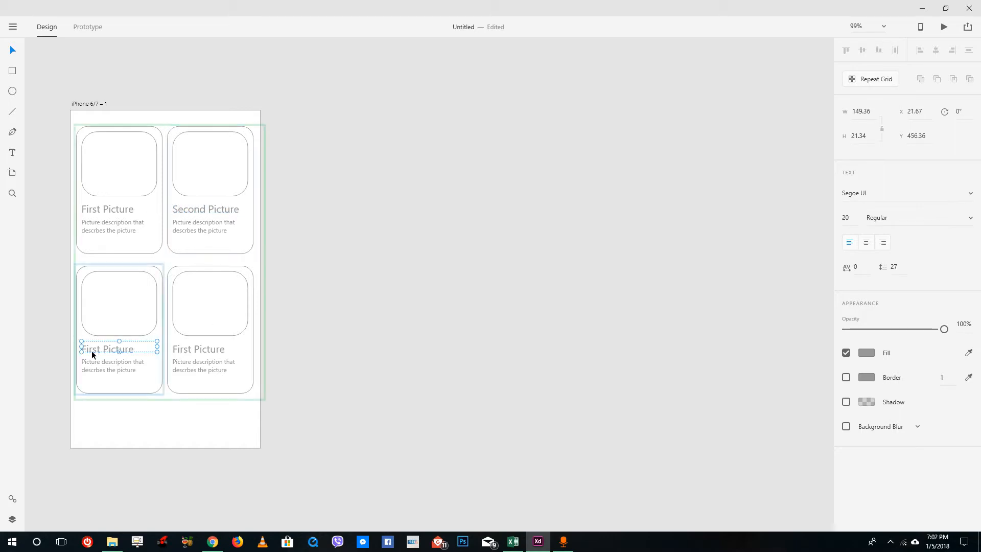
double_click(100, 351)
left_click_drag(101, 349, 42, 353)
type("Third")
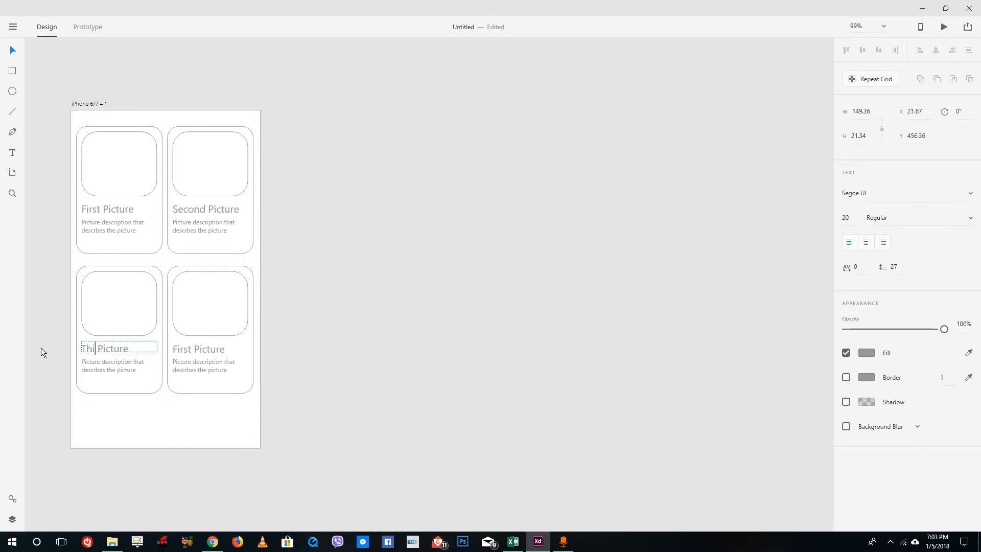
Replace the description text on the "Third Picture" card with "Unique description".
double_click(116, 372)
double_click(122, 373)
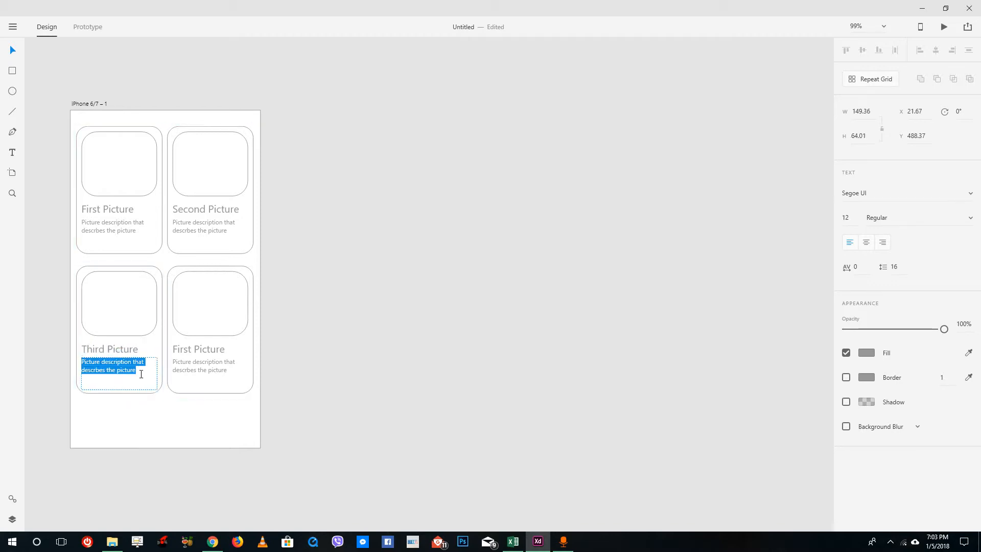
type("Unique description")
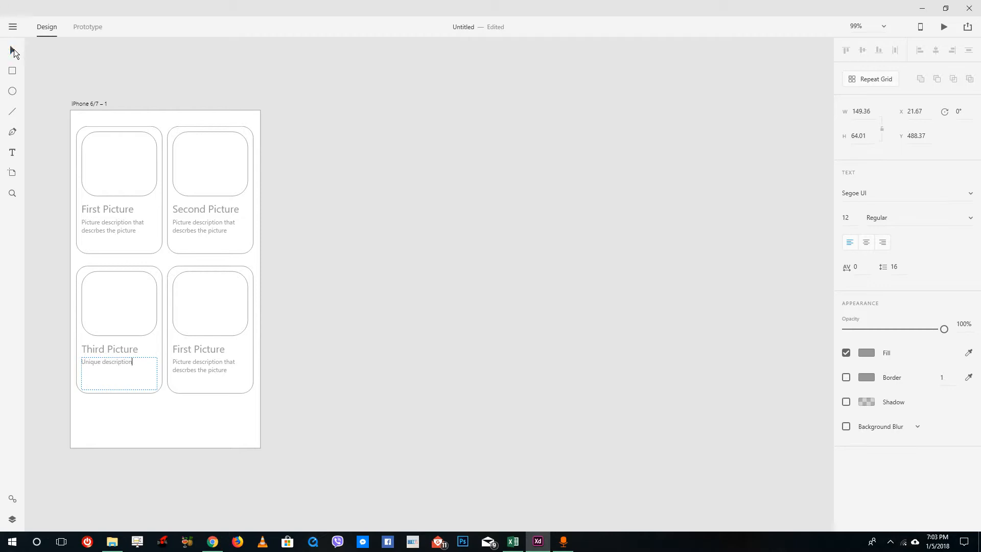
left_click(13, 50)
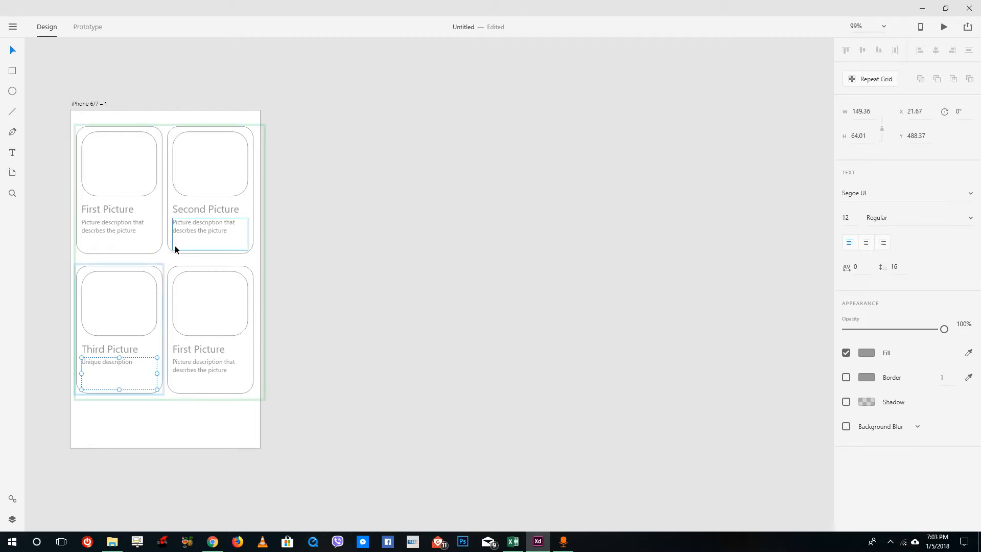
Resize the repeat grid to about 355 wide by 1091 high, extending it downward to four rows of cards.
left_click(196, 286)
left_click(213, 373)
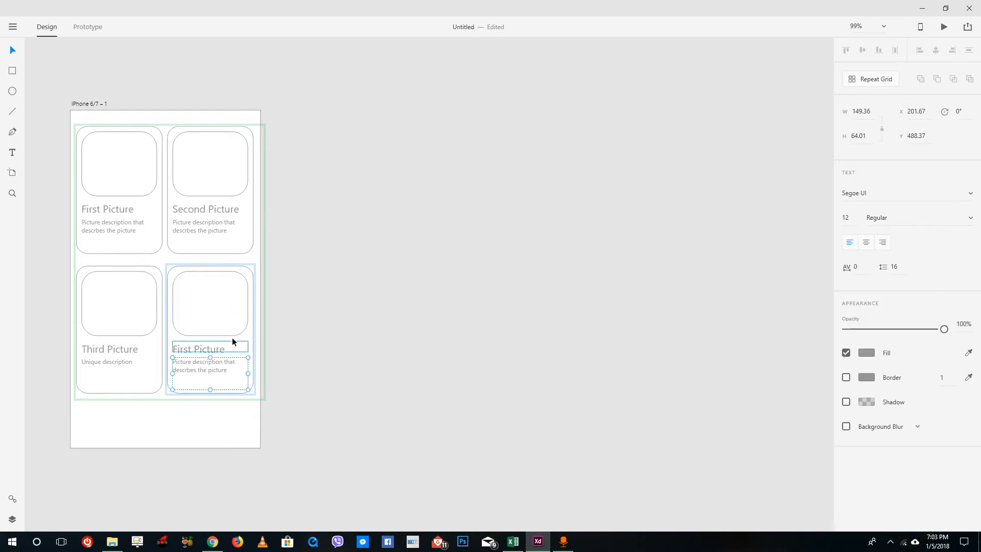
left_click(169, 398)
left_click(172, 364)
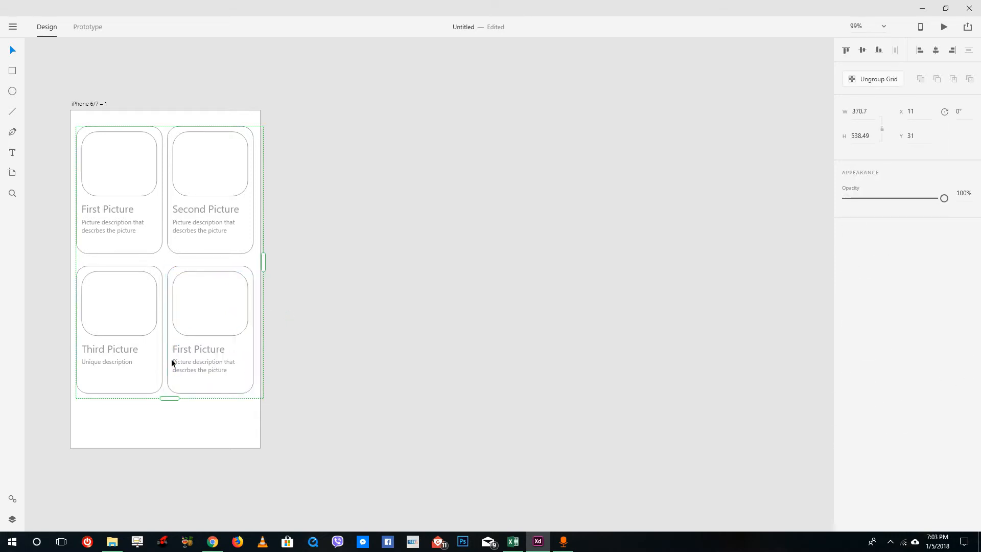
left_click_drag(165, 412, 169, 531)
left_click_drag(263, 301, 255, 301)
scroll(241, 284, "down", 3)
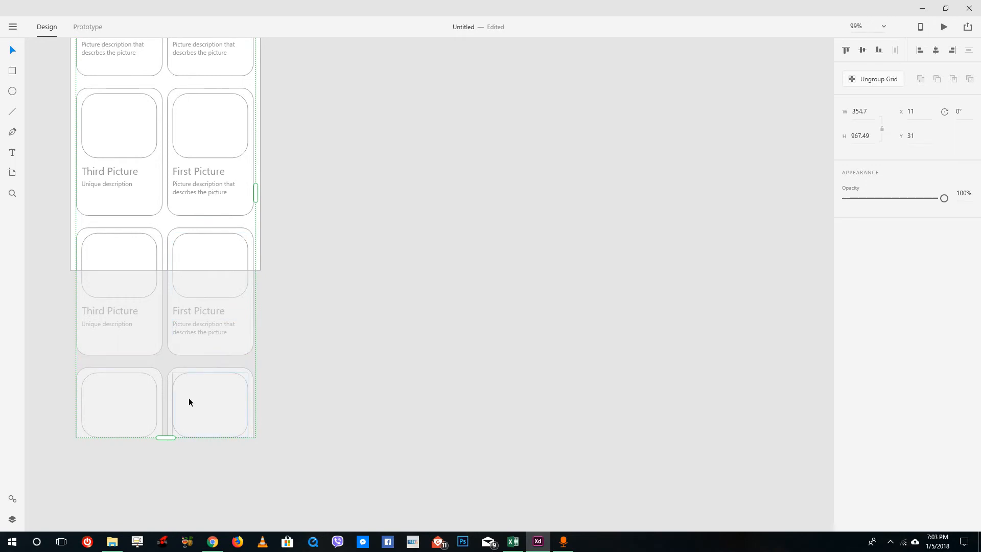
left_click_drag(171, 439, 164, 500)
scroll(272, 418, "up", 1)
scroll(274, 412, "up", 4)
scroll(274, 405, "down", 1)
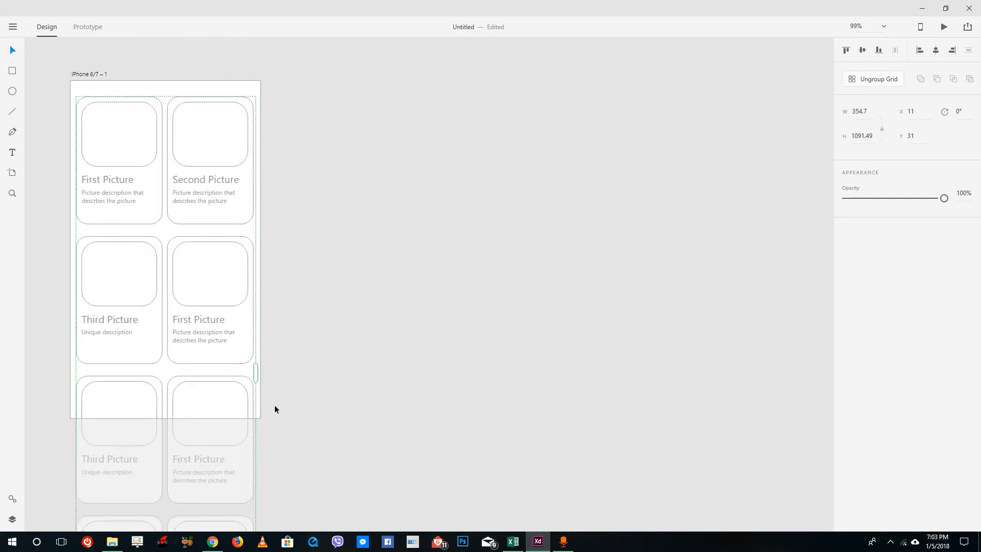
Extend the iPhone 6/7 artboard downward to a height of about 1129 so it contains all the card rows.
left_click(259, 412)
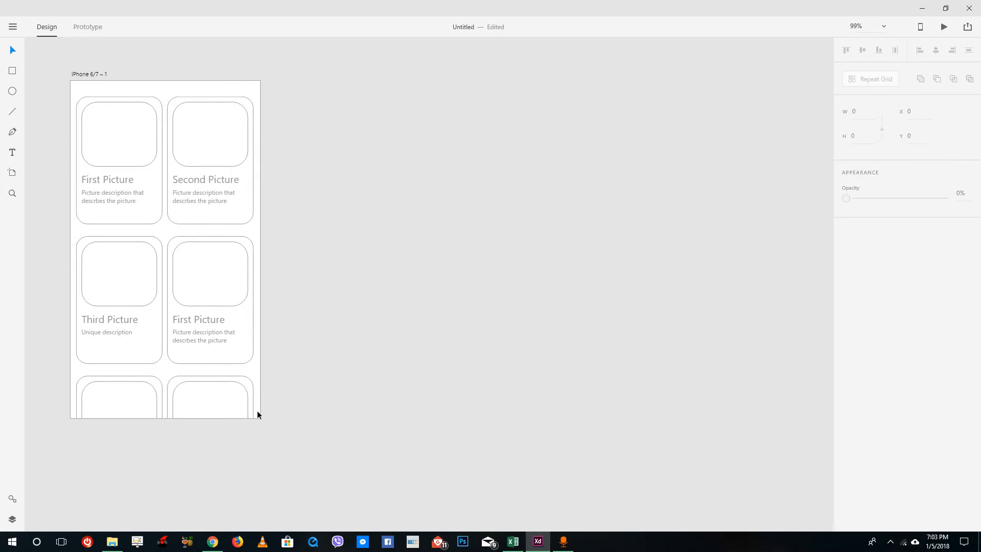
left_click(259, 203)
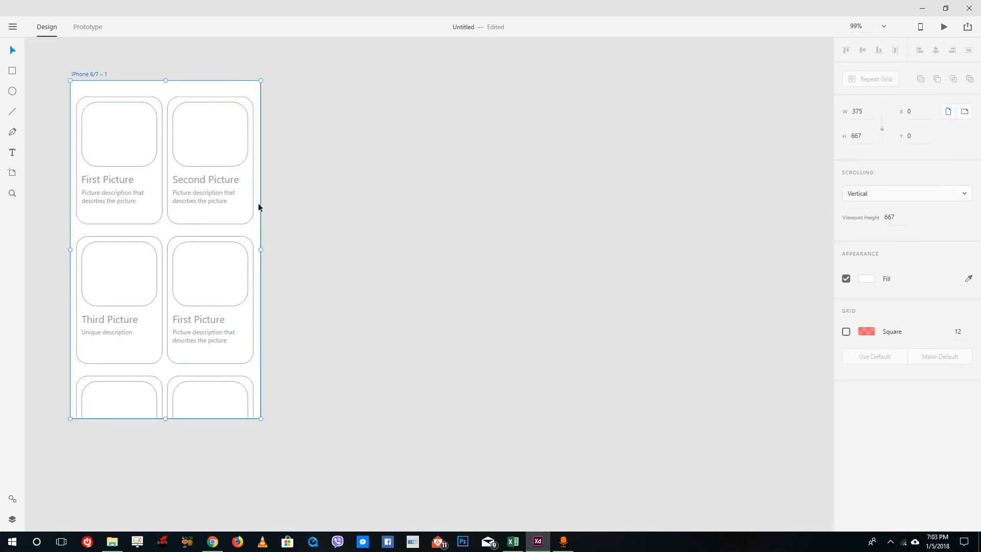
scroll(165, 394, "down", 4)
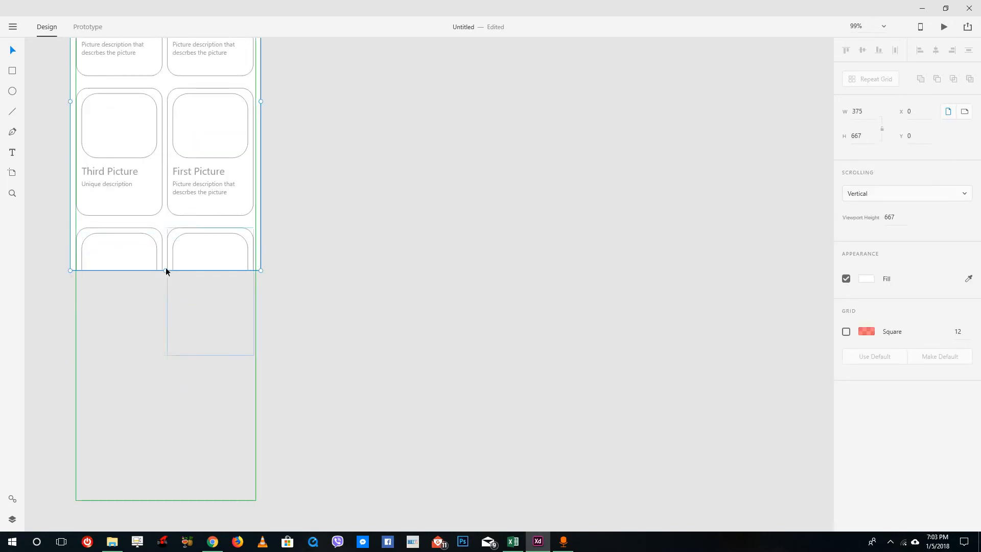
left_click_drag(165, 270, 166, 442)
scroll(248, 357, "up", 8)
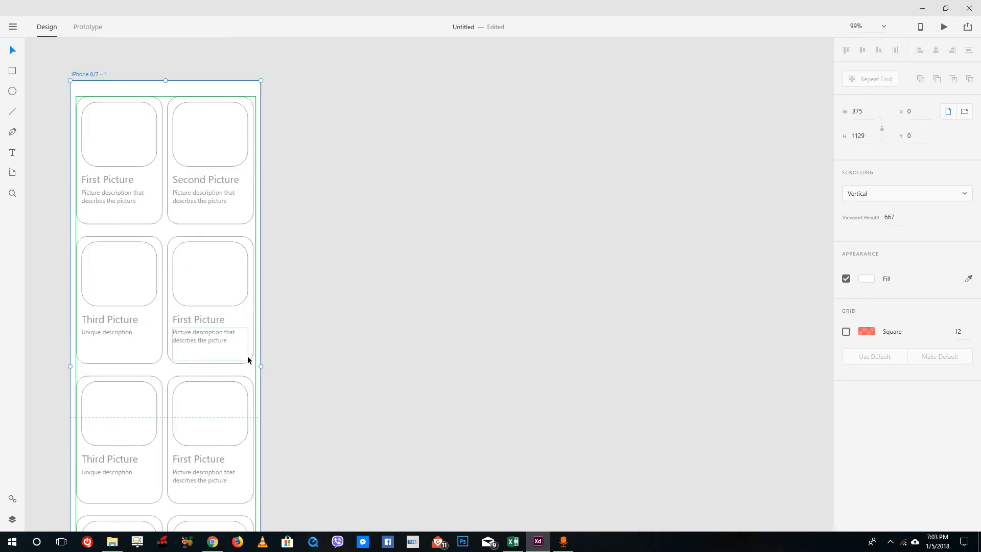
scroll(247, 359, "down", 6)
scroll(248, 359, "up", 6)
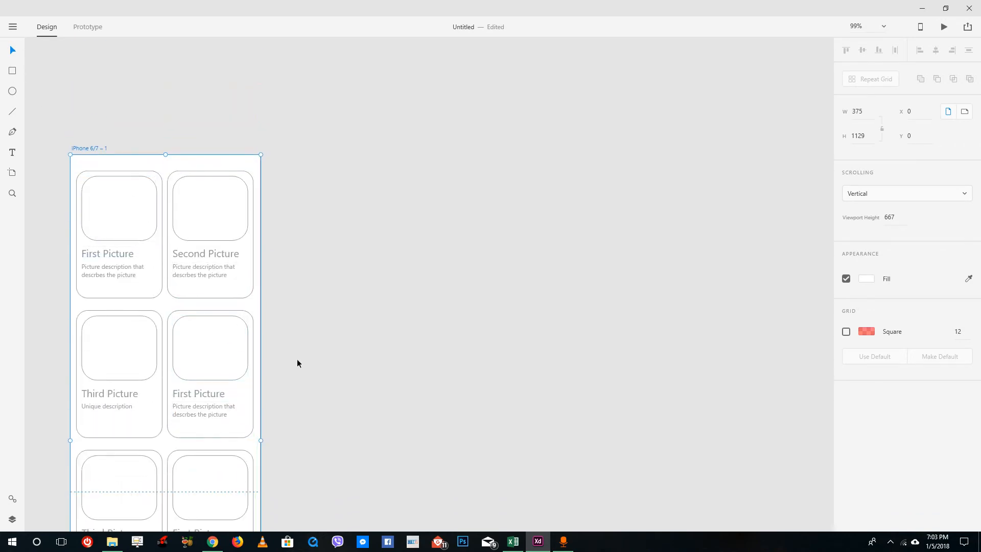
Fill the grid's picture frames with the eight images IMG_0002.JPG through IMG_0379.JPG from the TutorTubeEdited folder in File Explorer.
left_click(112, 542)
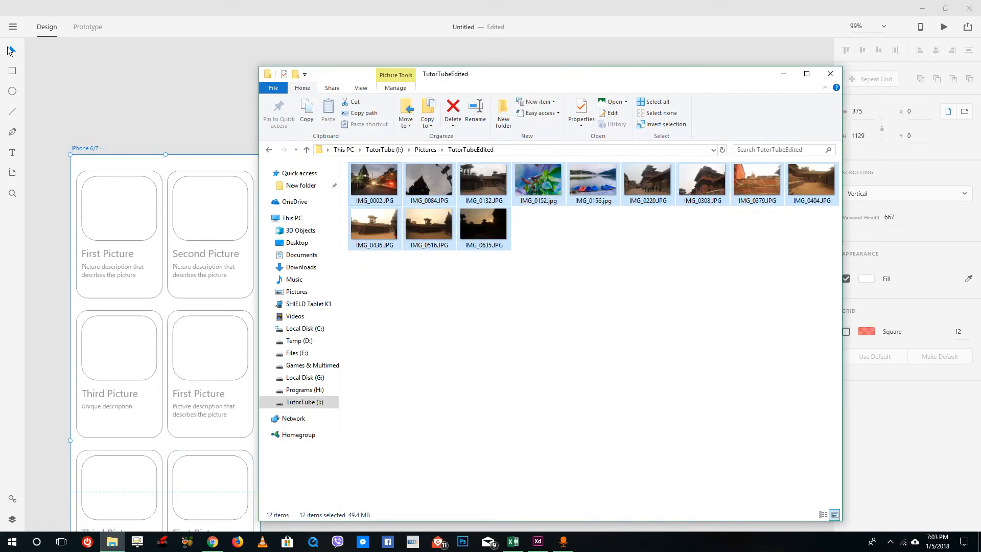
left_click(113, 544)
left_click(113, 542)
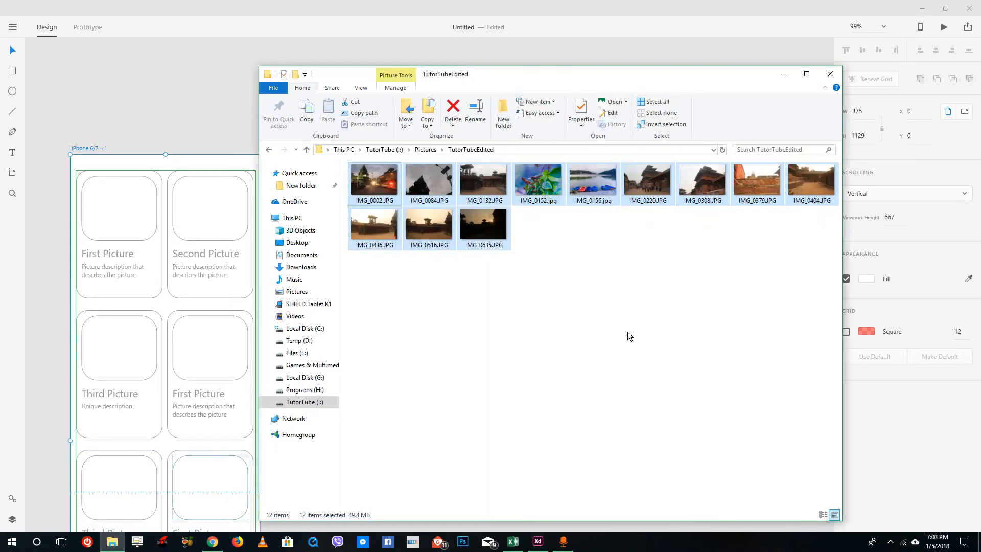
left_click(622, 340)
left_click(381, 177)
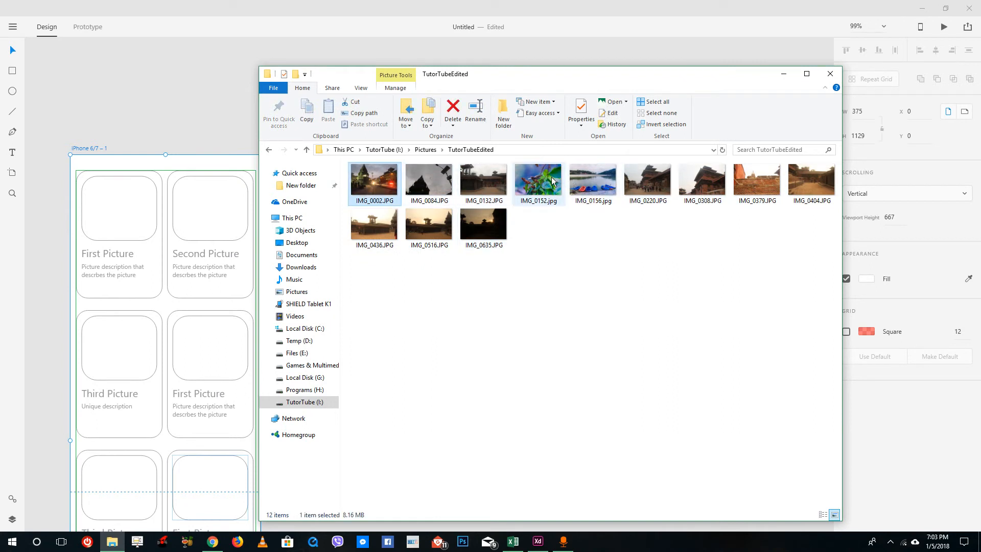
left_click(755, 183, "shift")
left_click_drag(381, 188, 126, 207)
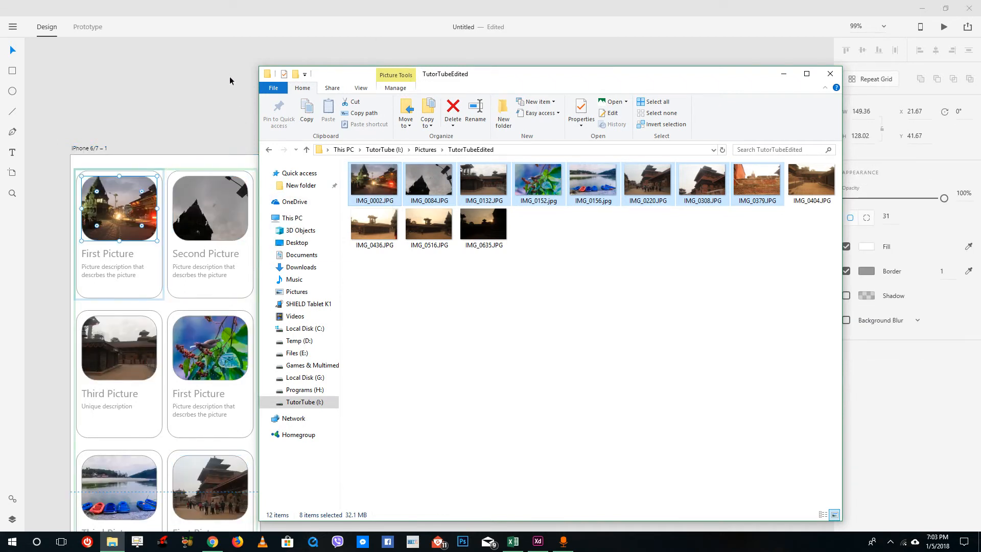
left_click(213, 70)
scroll(230, 211, "down", 5)
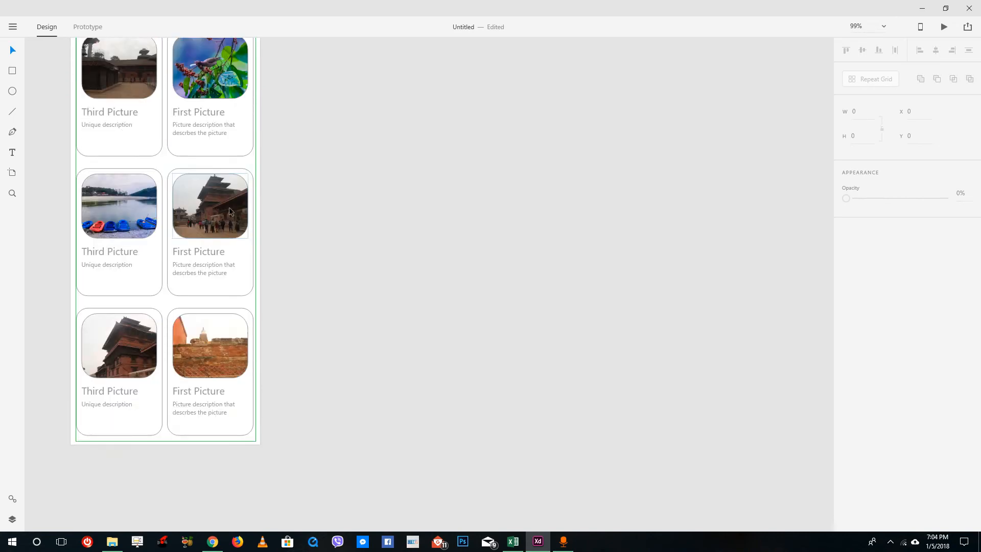
scroll(230, 211, "up", 5)
Set the fill of the first card's background rectangle to dark blue, about H 222, S 84, B 41.
left_click(160, 286)
double_click(159, 293)
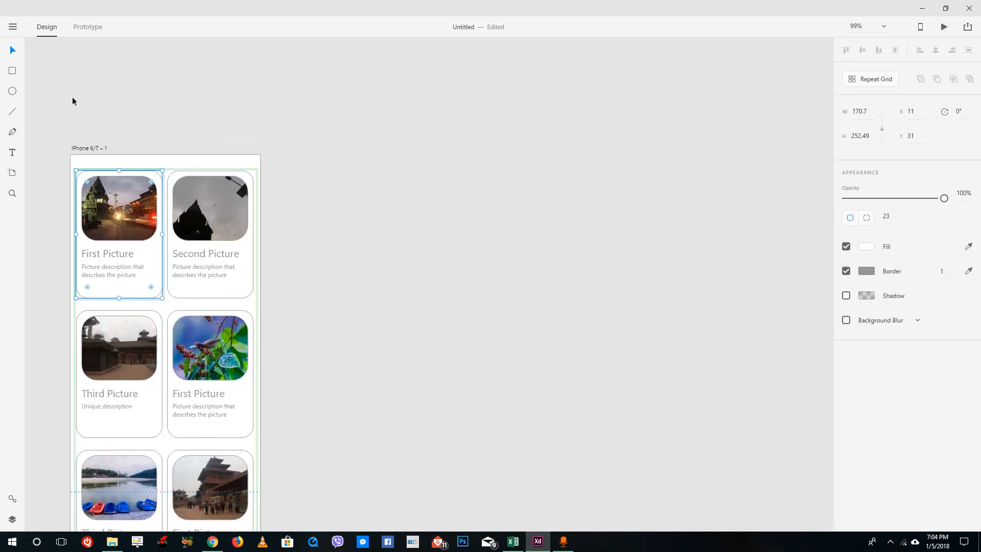
left_click(859, 244)
left_click(787, 180)
mouse_move(787, 180)
left_mouse_down()
mouse_move(774, 185)
mouse_move(734, 168)
mouse_move(730, 181)
mouse_move(797, 239)
mouse_move(795, 194)
mouse_move(815, 265)
mouse_move(765, 223)
mouse_move(794, 180)
mouse_move(786, 221)
mouse_move(743, 228)
left_mouse_up()
mouse_move(798, 209)
left_mouse_down()
mouse_move(797, 179)
mouse_move(789, 226)
left_mouse_up()
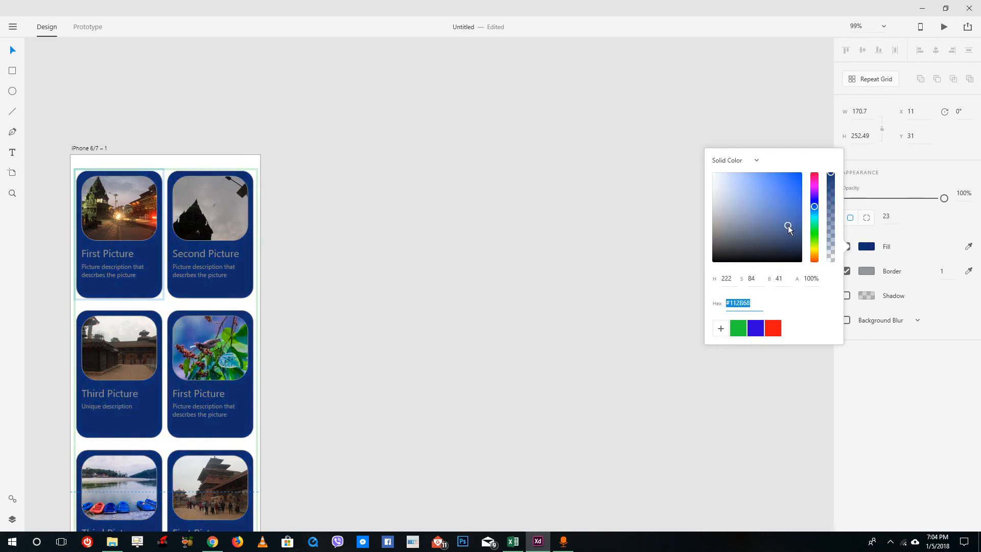
Change the text fill of the first card's title to white.
double_click(103, 252)
double_click(132, 255)
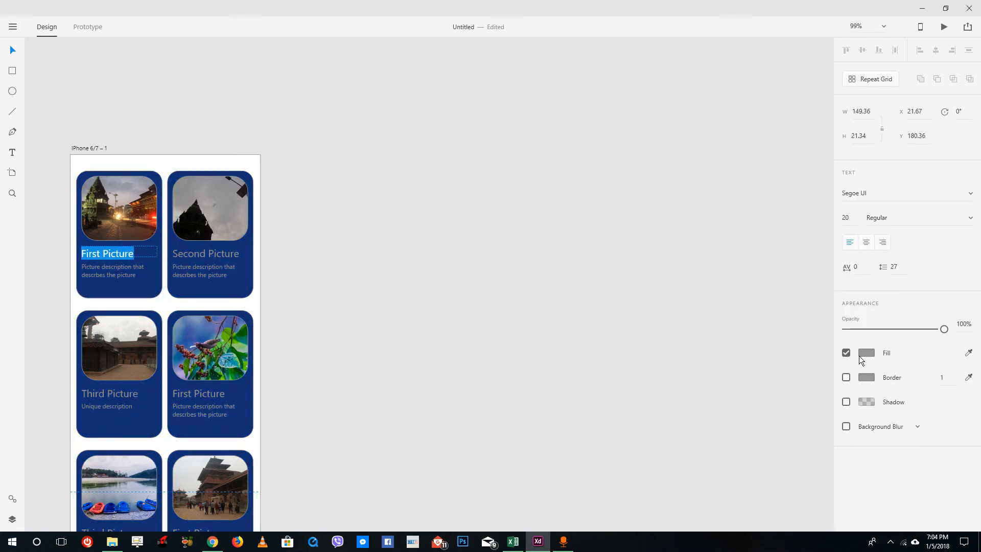
left_click(870, 353)
left_click_drag(766, 295, 635, 216)
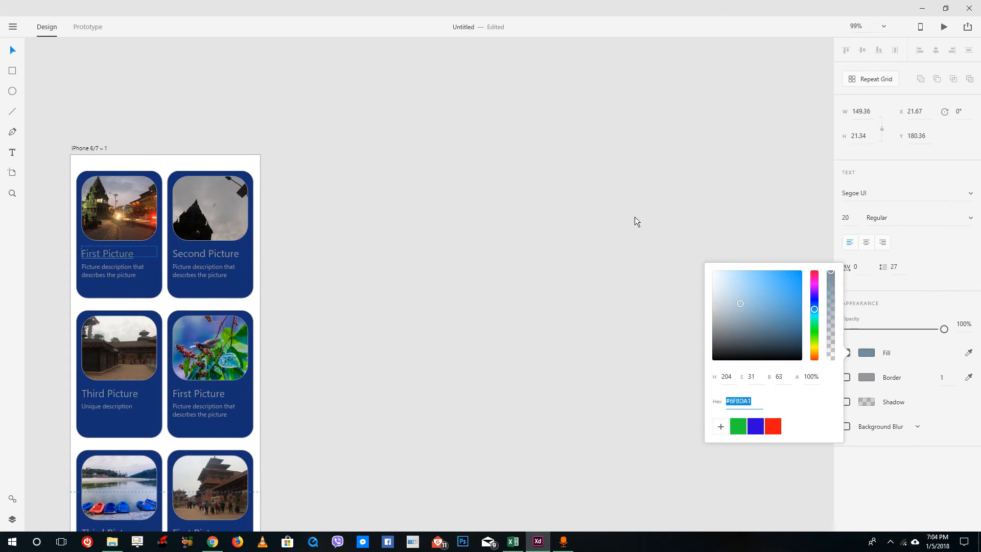
Change the text fill of the first card's description to white.
left_click(111, 276)
double_click(111, 276)
double_click(110, 277)
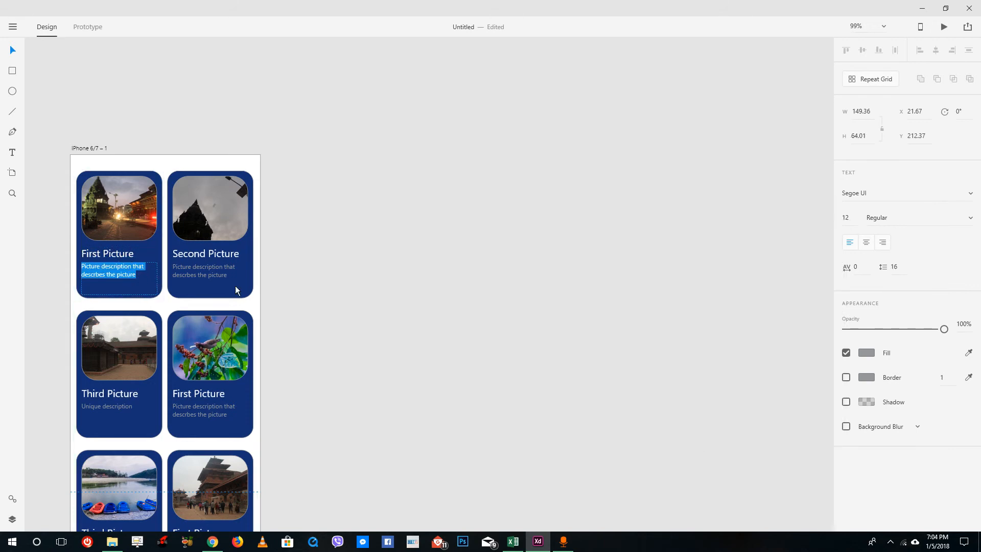
left_click(872, 354)
left_click_drag(723, 350, 694, 235)
key("Escape")
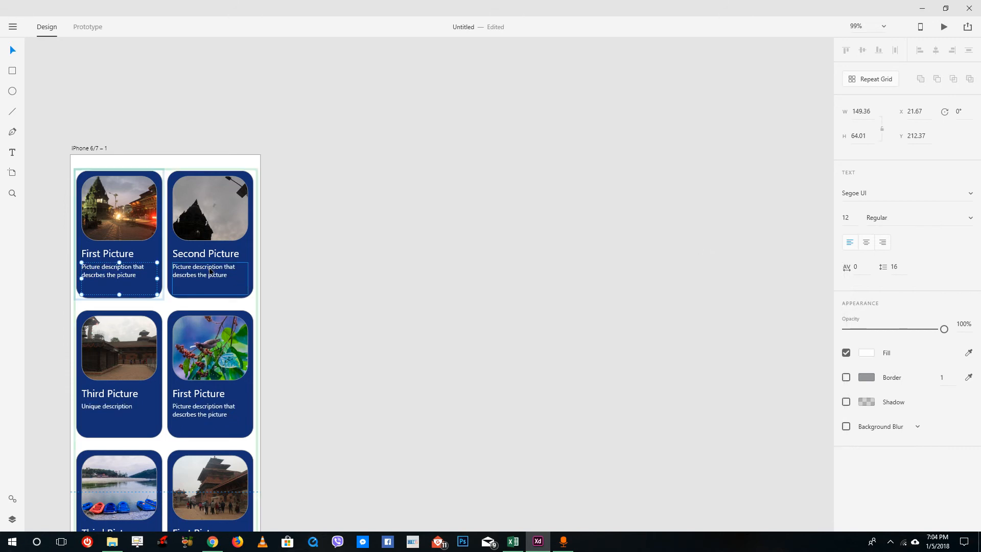
left_click(112, 254)
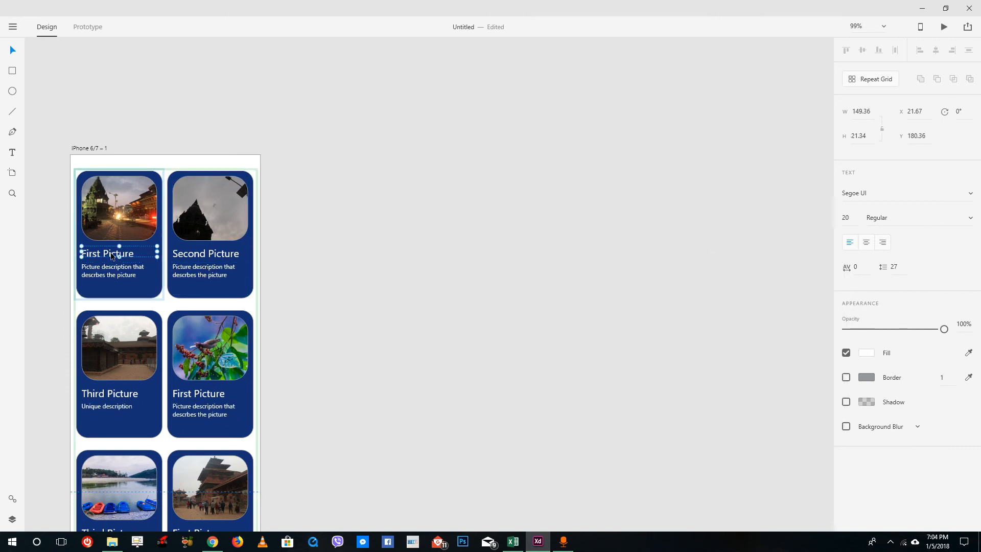
left_click(847, 378)
left_click(846, 377)
Add a shadow with X 0, Y 3 and blur 6 to the first card's background rectangle.
left_click(160, 249)
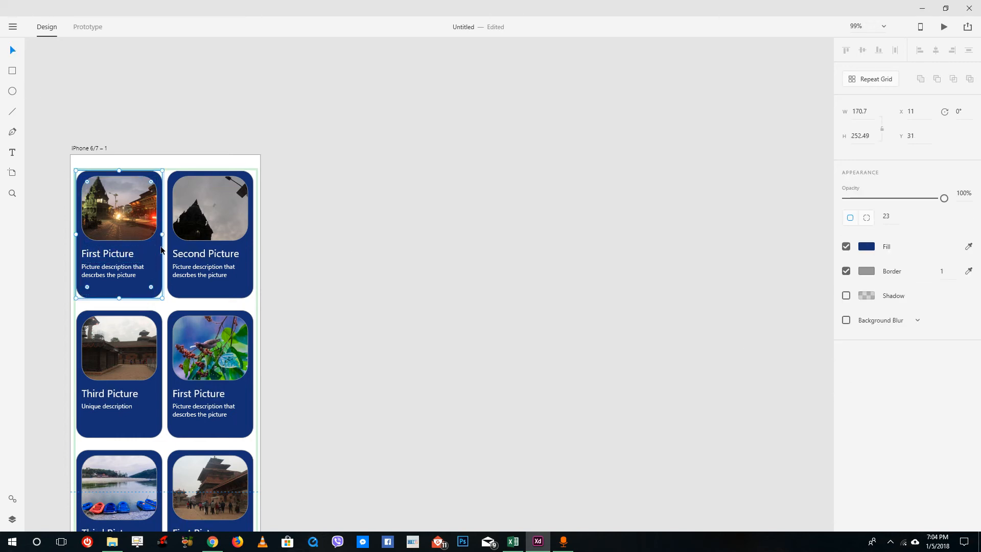
left_click(847, 295)
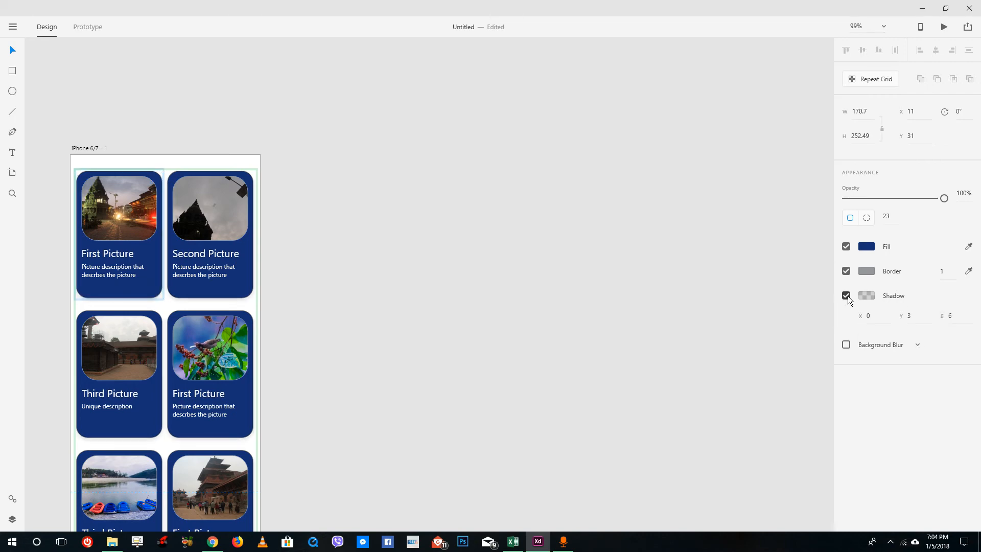
left_click(731, 354)
scroll(247, 335, "down", 4)
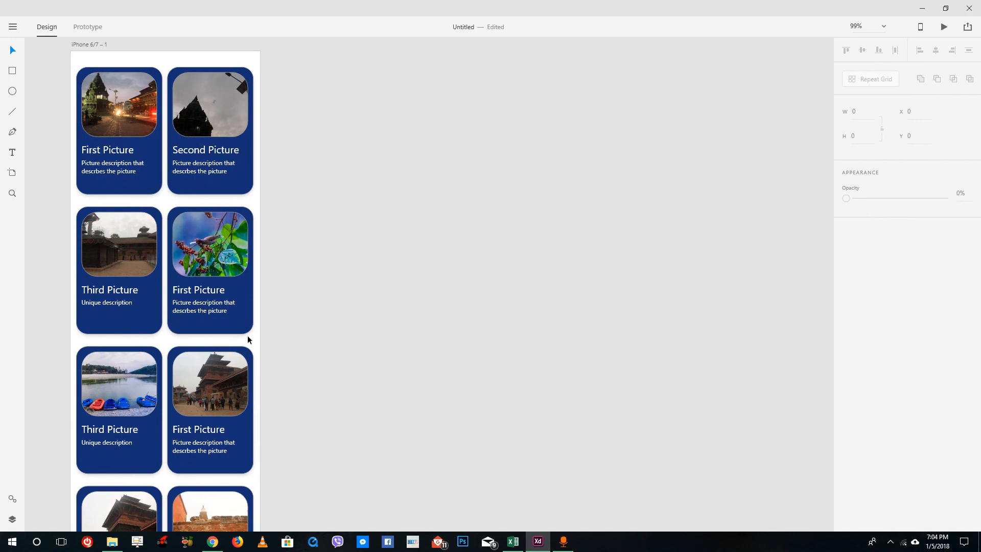
Round the corners of the second card's picture in the repeat grid to a radius of 47.
scroll(248, 337, "up", 6)
scroll(250, 337, "down", 2)
left_click(228, 193)
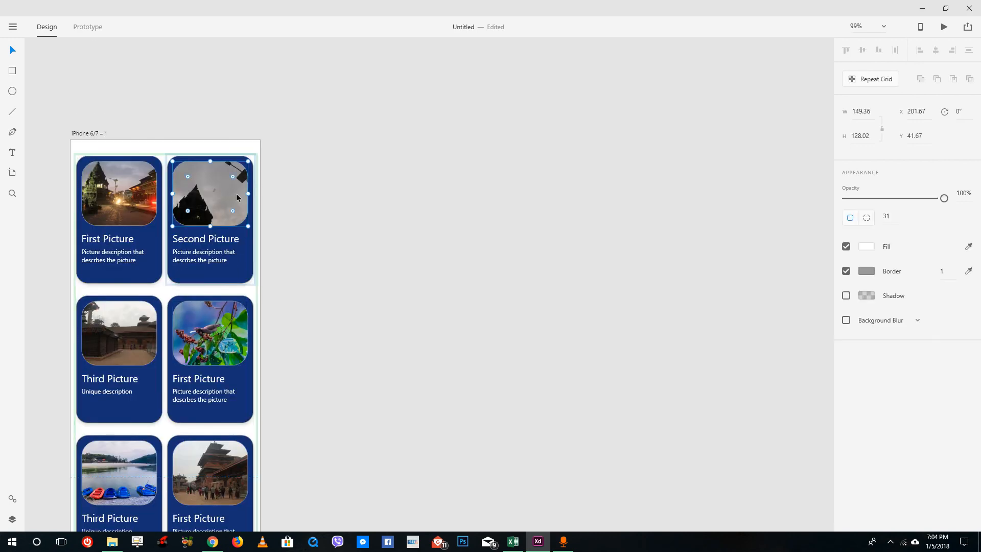
mouse_move(233, 211)
left_mouse_down()
mouse_move(196, 185)
mouse_move(240, 221)
mouse_move(225, 202)
left_mouse_up()
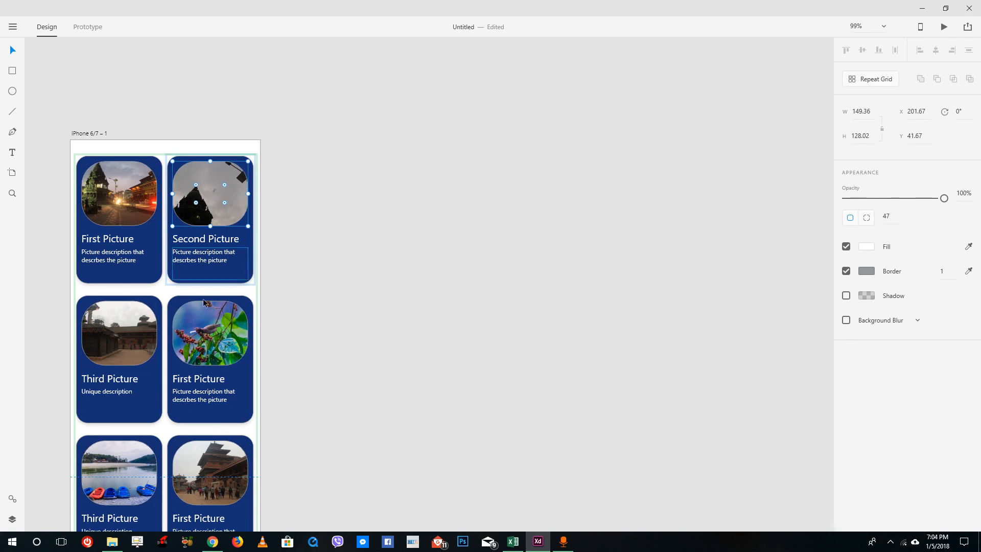
scroll(157, 337, "down", 6)
scroll(156, 335, "up", 9)
scroll(154, 336, "down", 4)
scroll(182, 307, "up", 1)
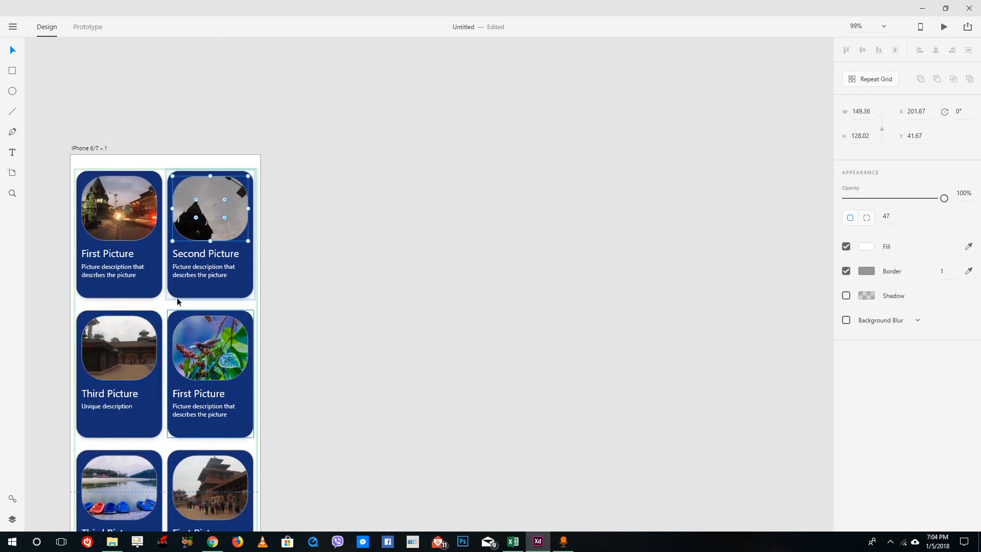
Preview the artboard in a separate window placed beside the design and scroll through the gallery from start to end and back.
left_click(463, 217)
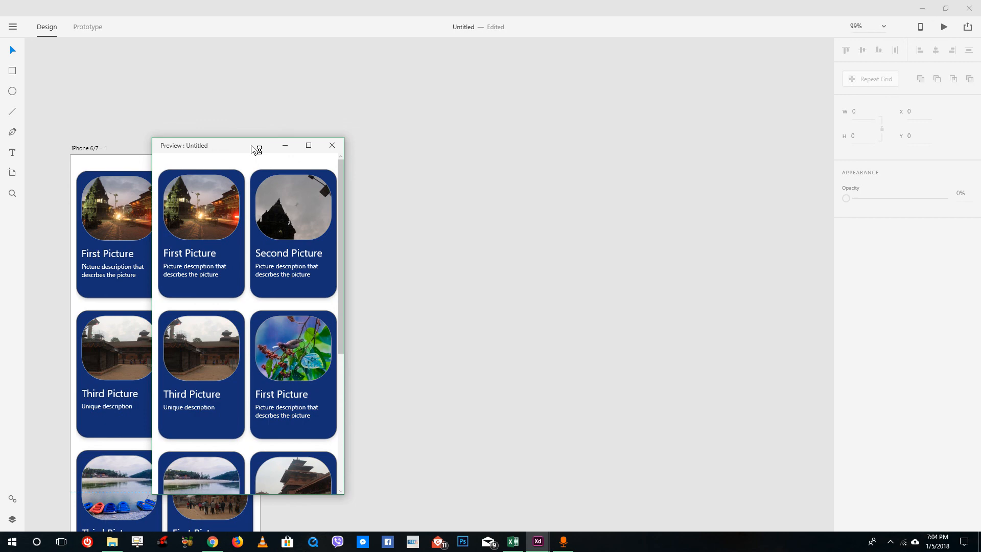
left_click_drag(254, 149, 583, 94)
left_click_drag(672, 216, 677, 145)
scroll(670, 214, "down", 5)
scroll(651, 390, "up", 5)
scroll(648, 170, "down", 5)
scroll(651, 437, "up", 5)
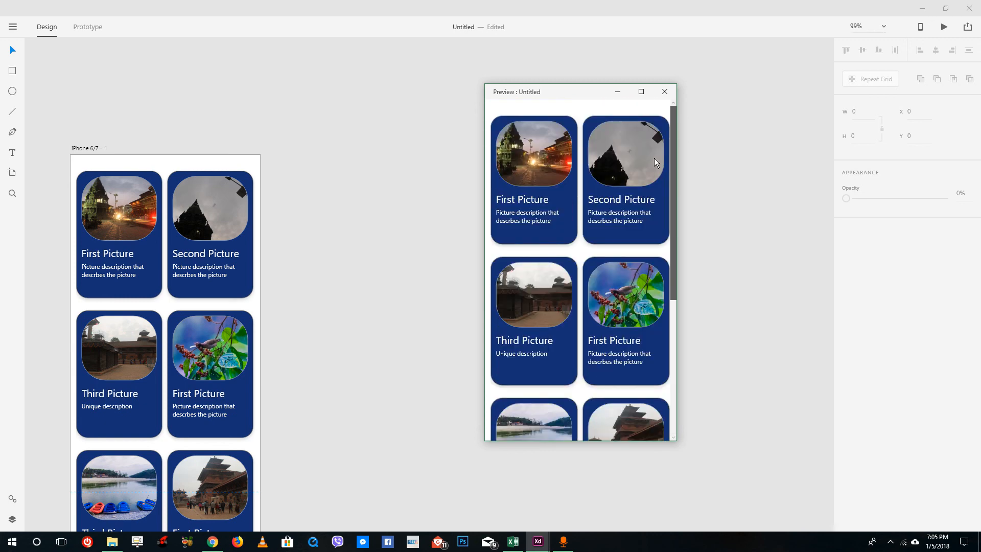
scroll(676, 391, "down", 5)
left_click_drag(683, 439, 720, 70)
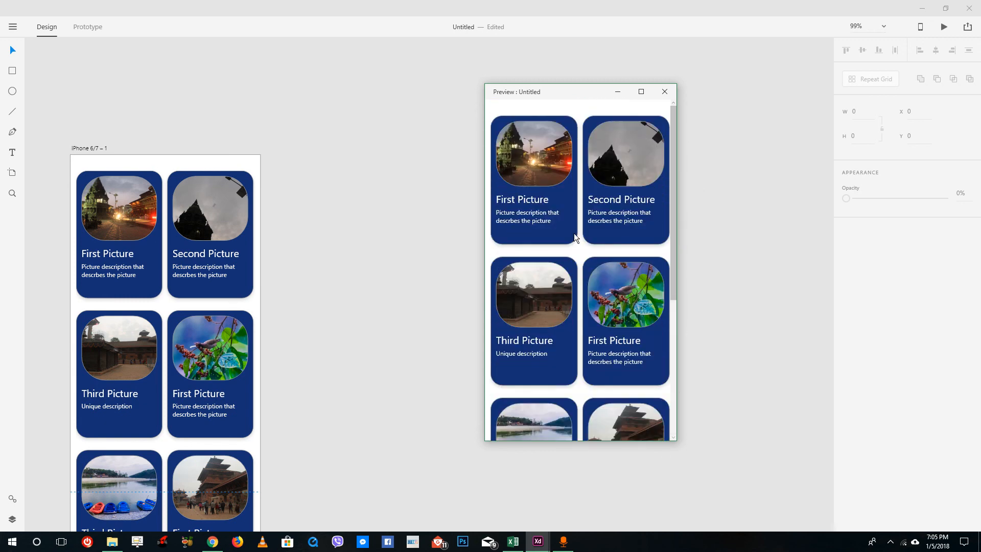
left_click_drag(673, 167, 672, 377)
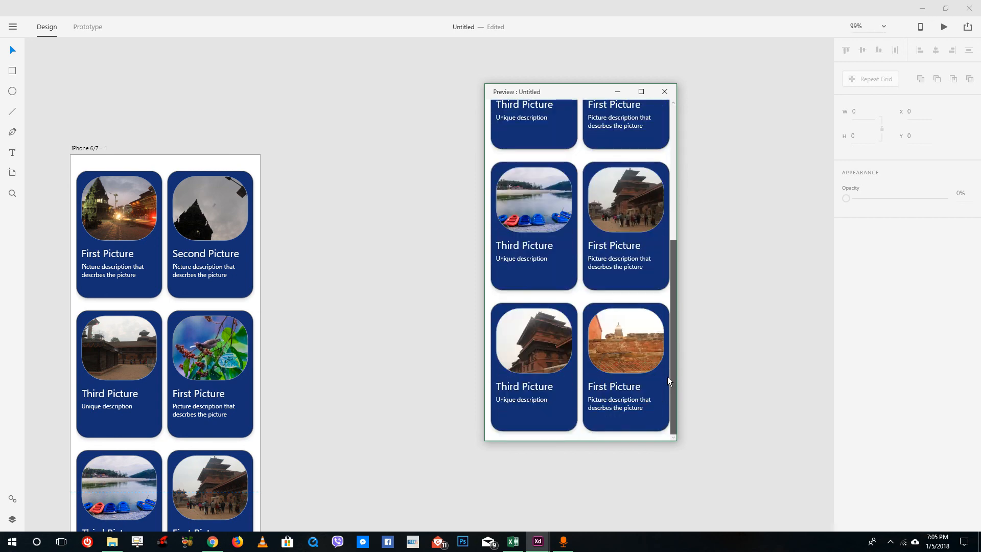
left_click_drag(676, 314, 692, 114)
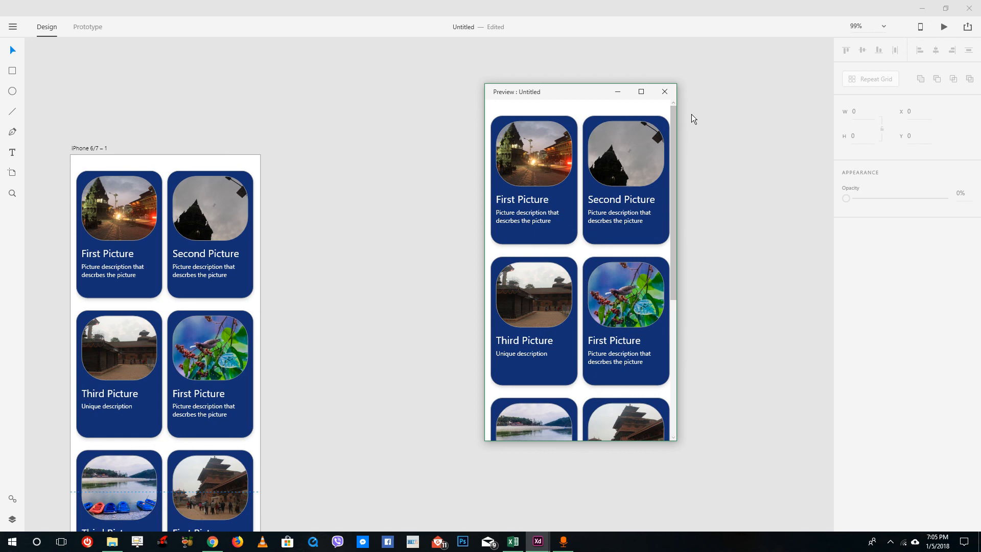